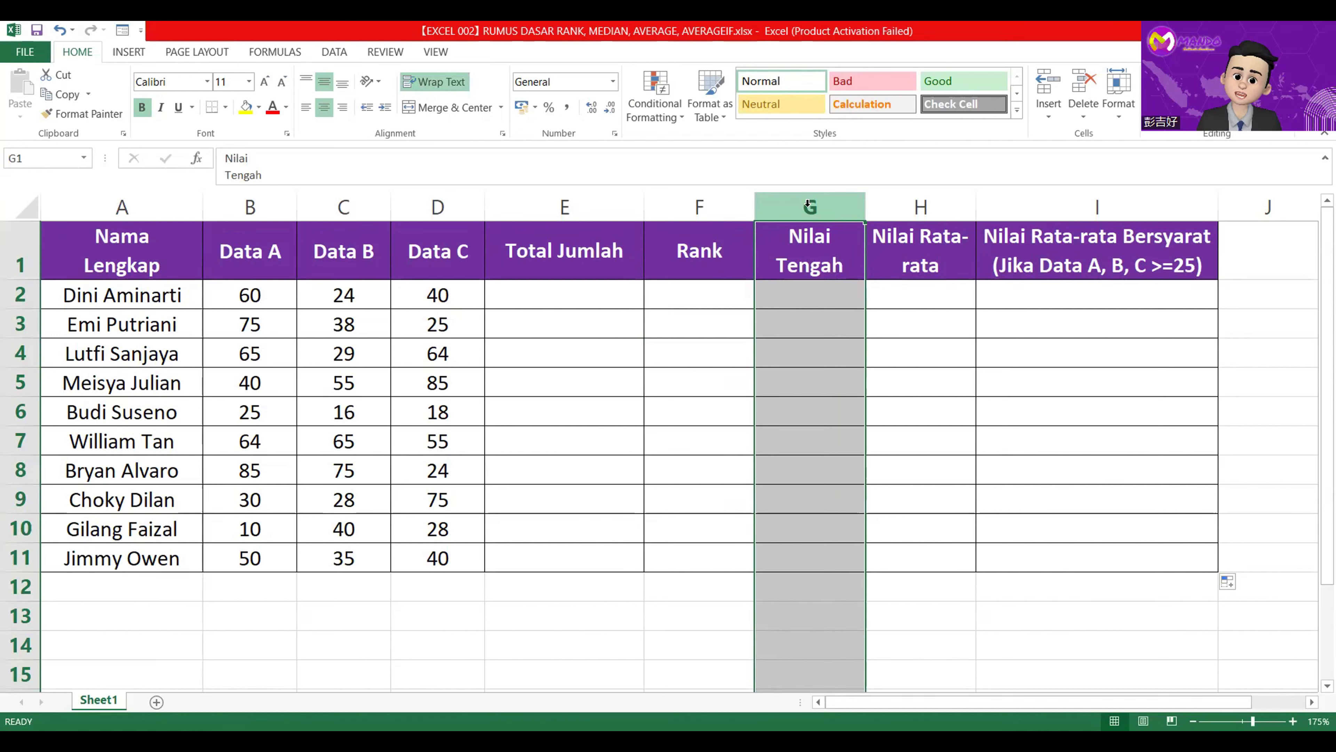
left_click_drag(808, 203, 925, 210)
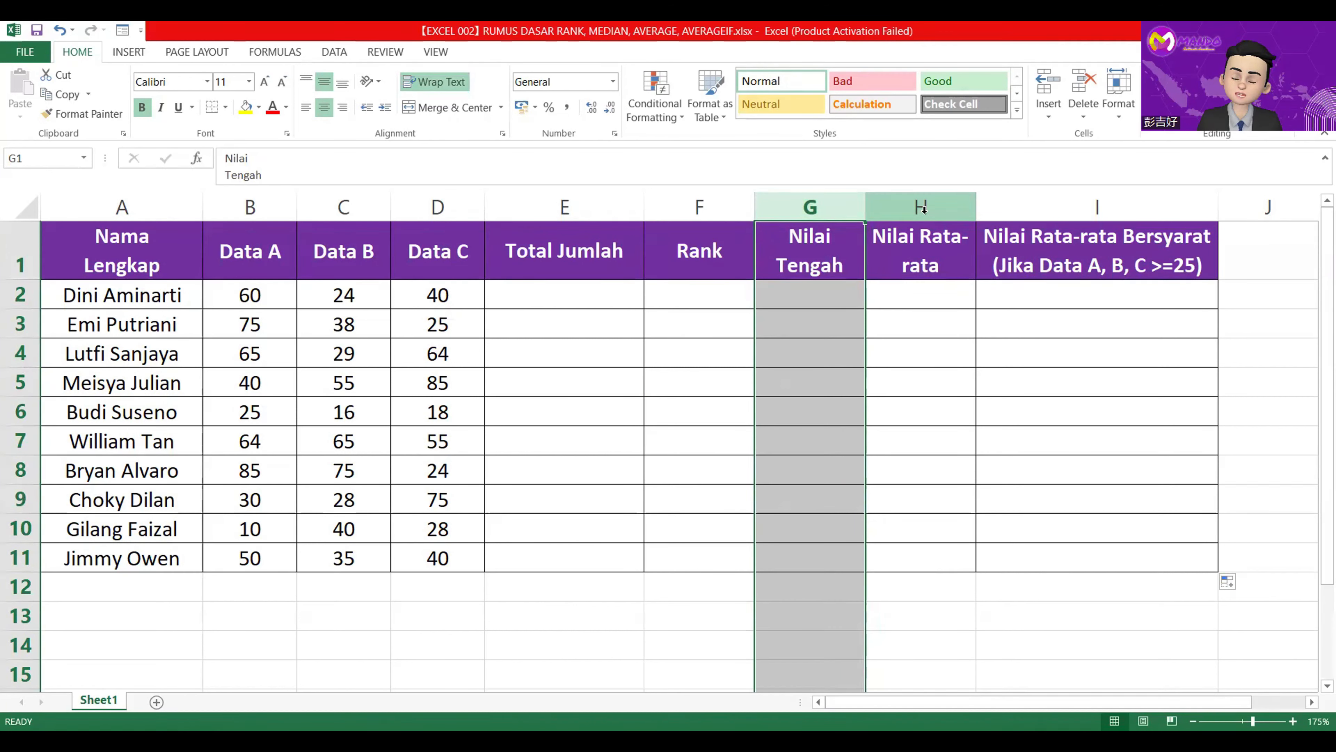
left_click(924, 210)
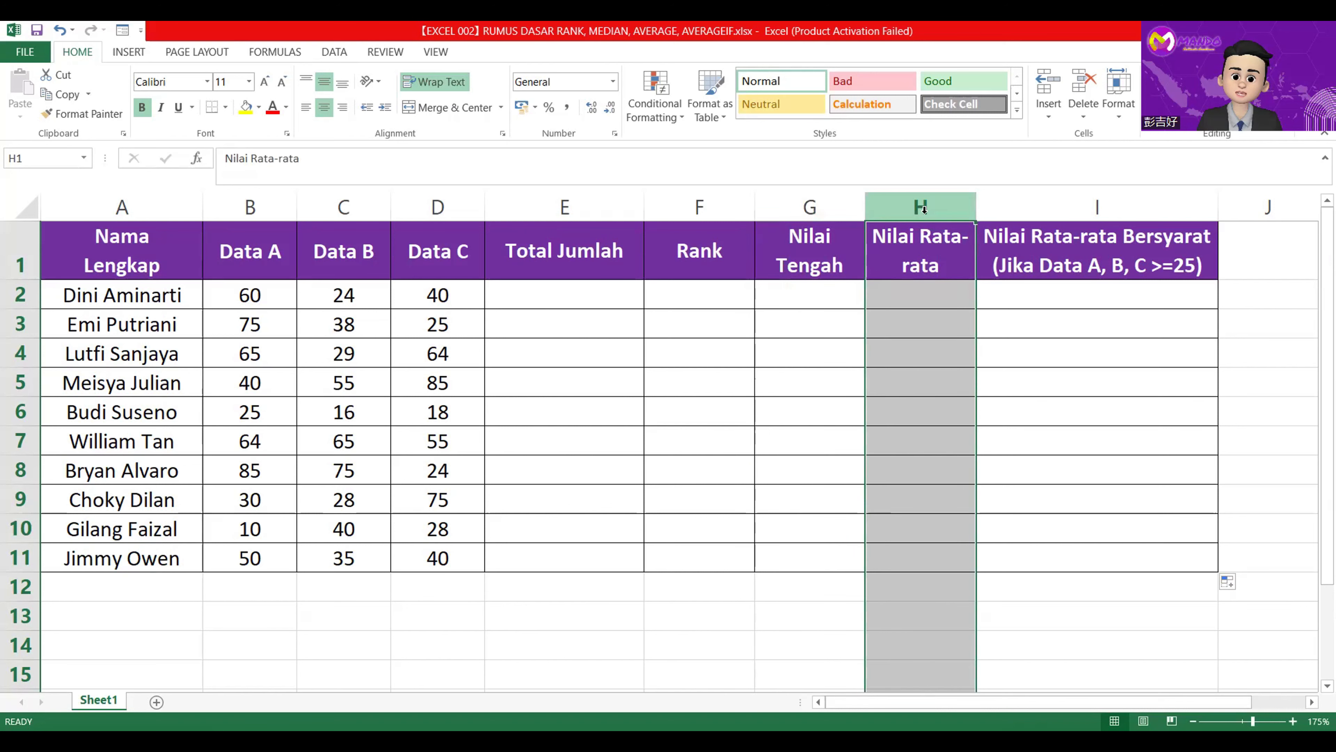
left_click(1022, 209)
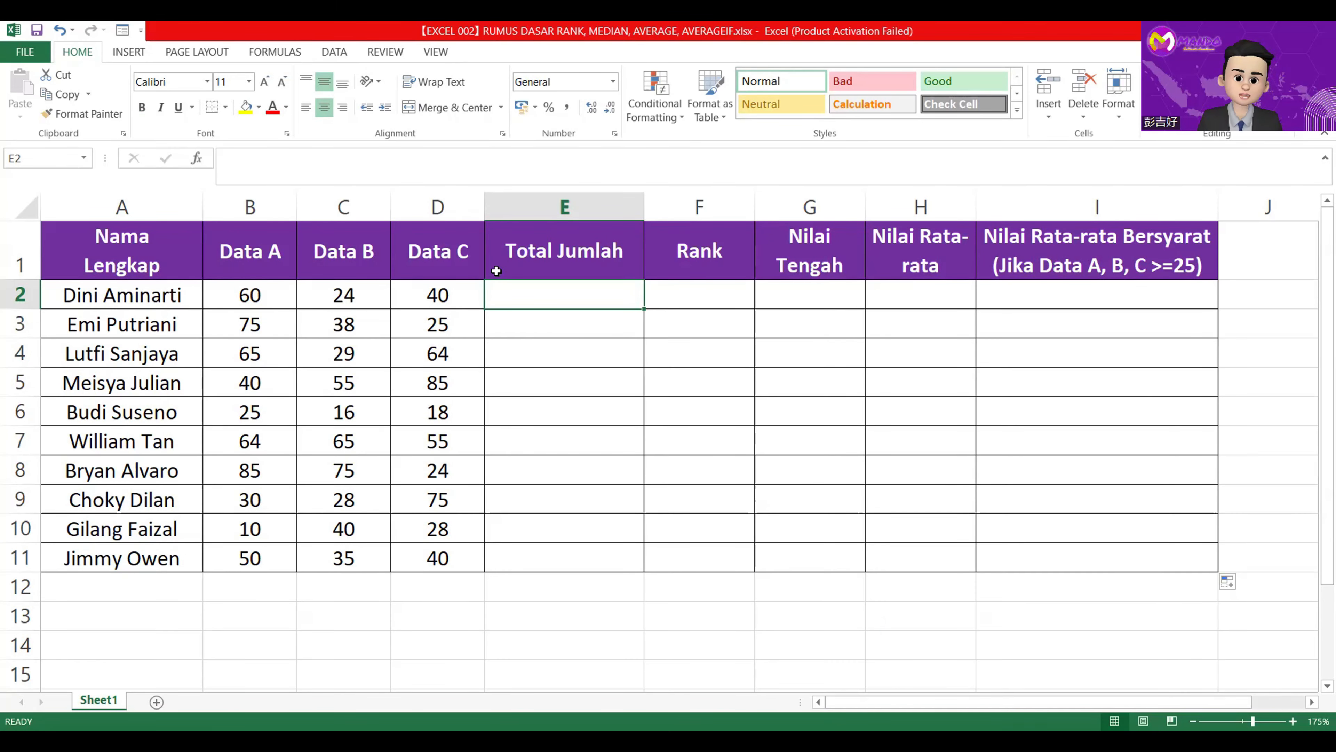
left_click_drag(244, 250, 250, 679)
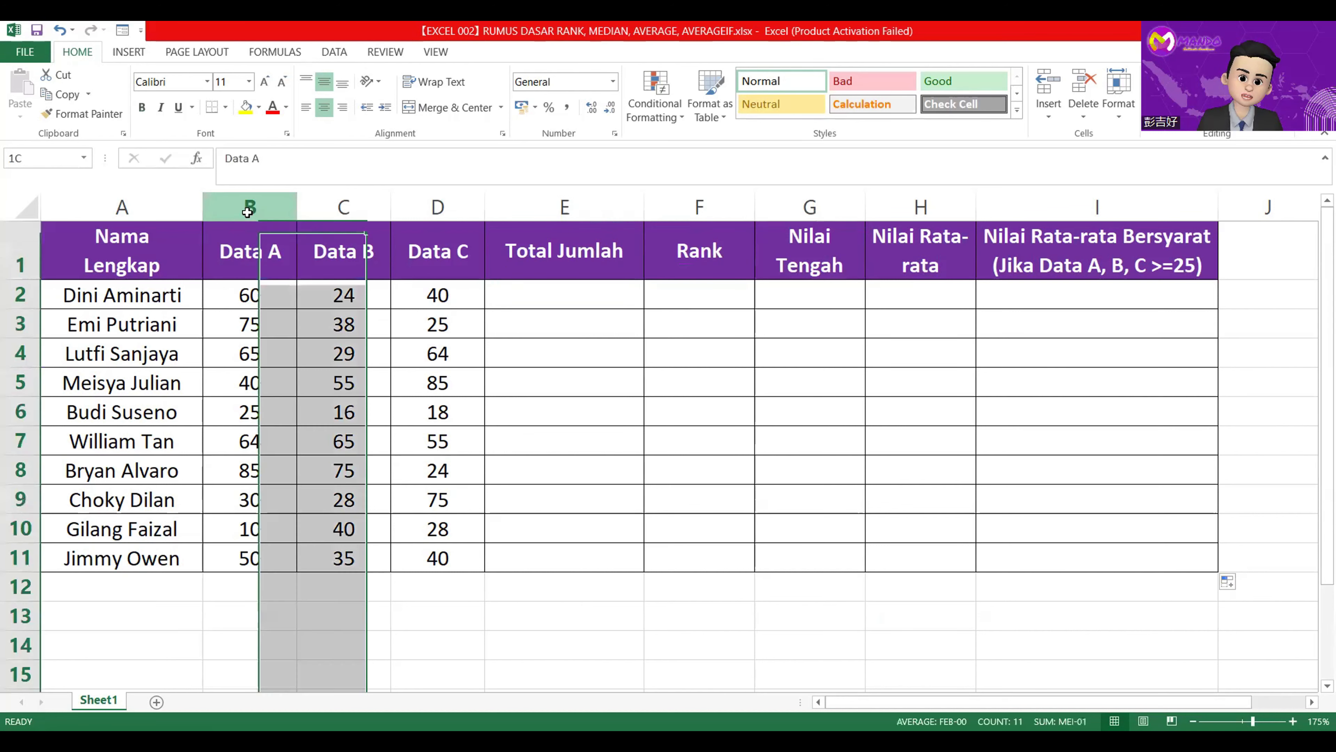
left_click_drag(392, 220, 456, 265)
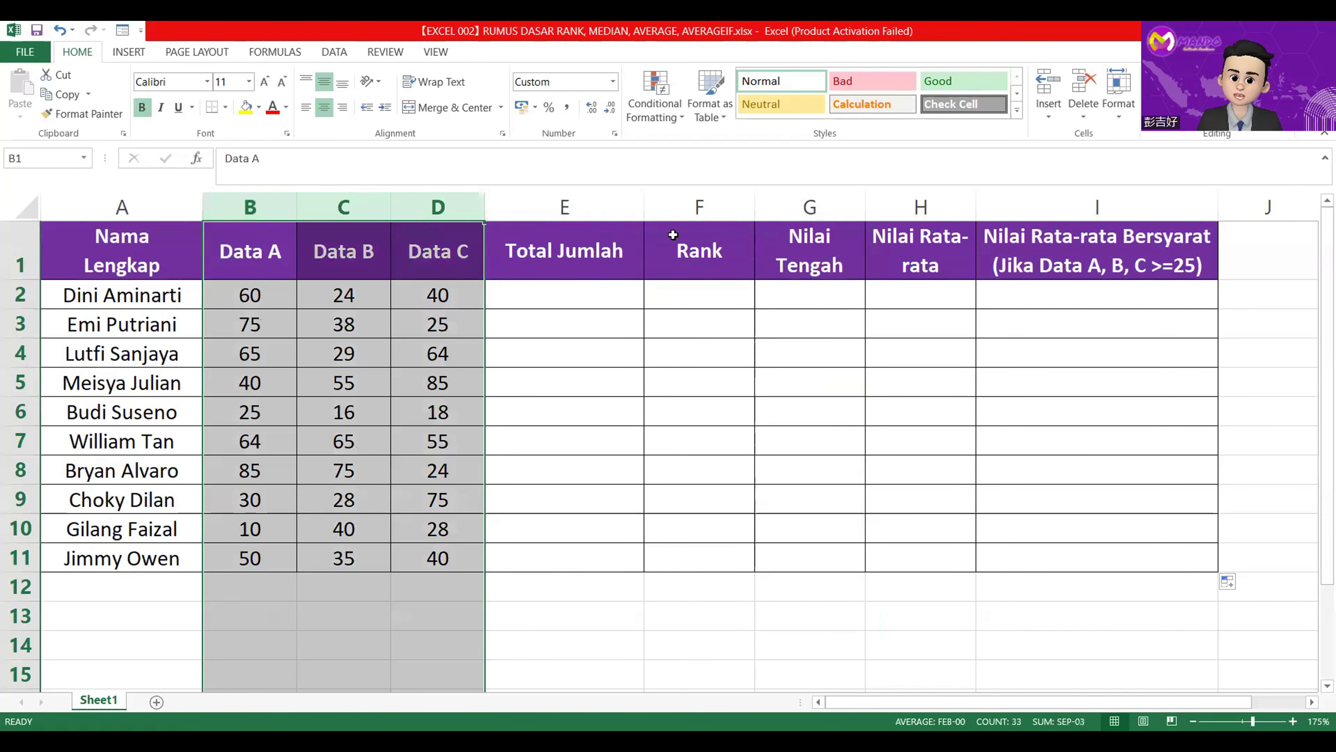
left_click(695, 199)
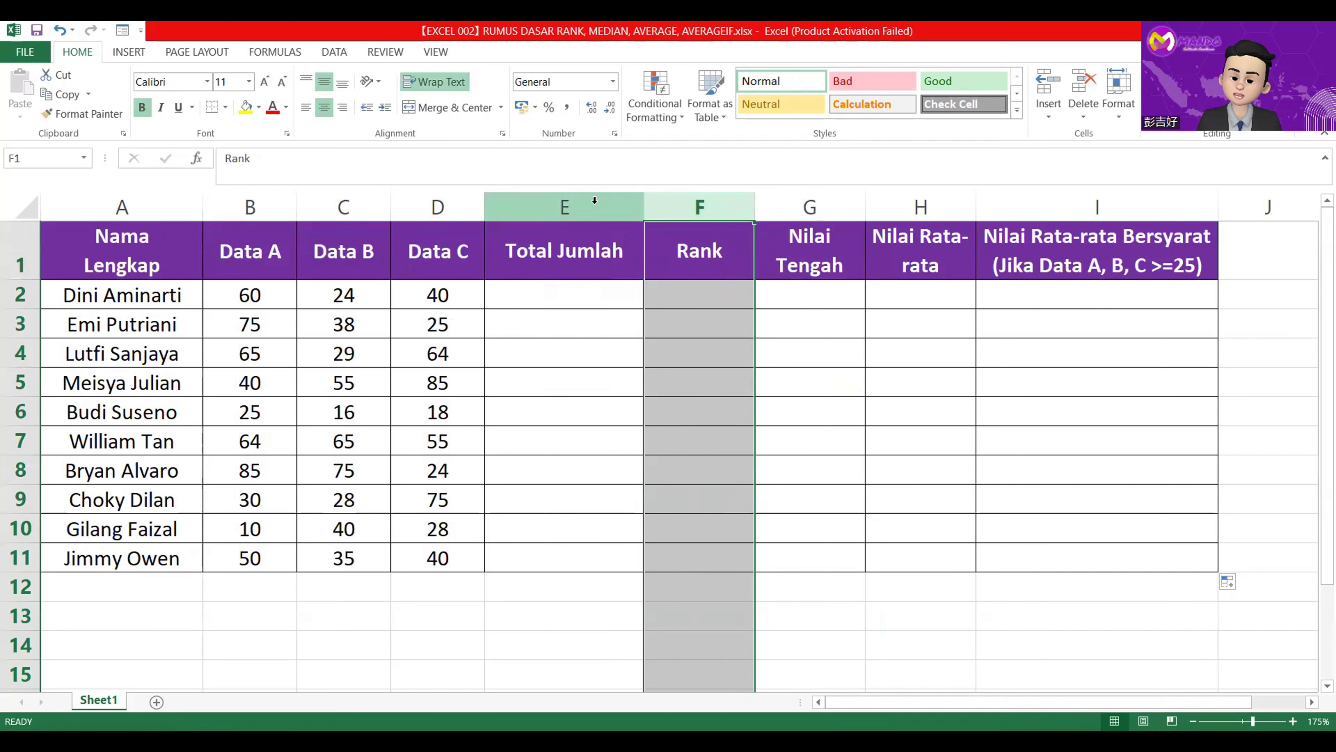
left_click(593, 201)
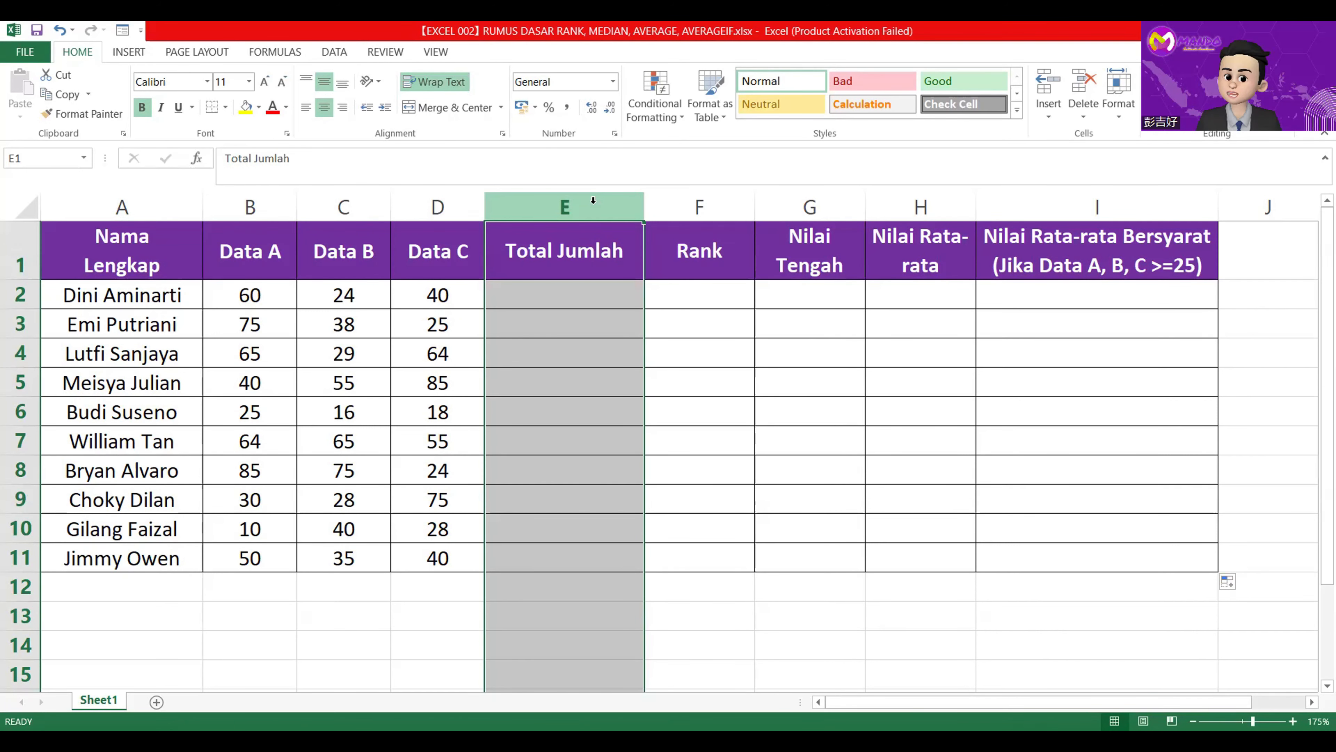
Total Data A to C in E2 with =SUM(B2:D2) and fill the formula down to E11.
left_click(579, 290)
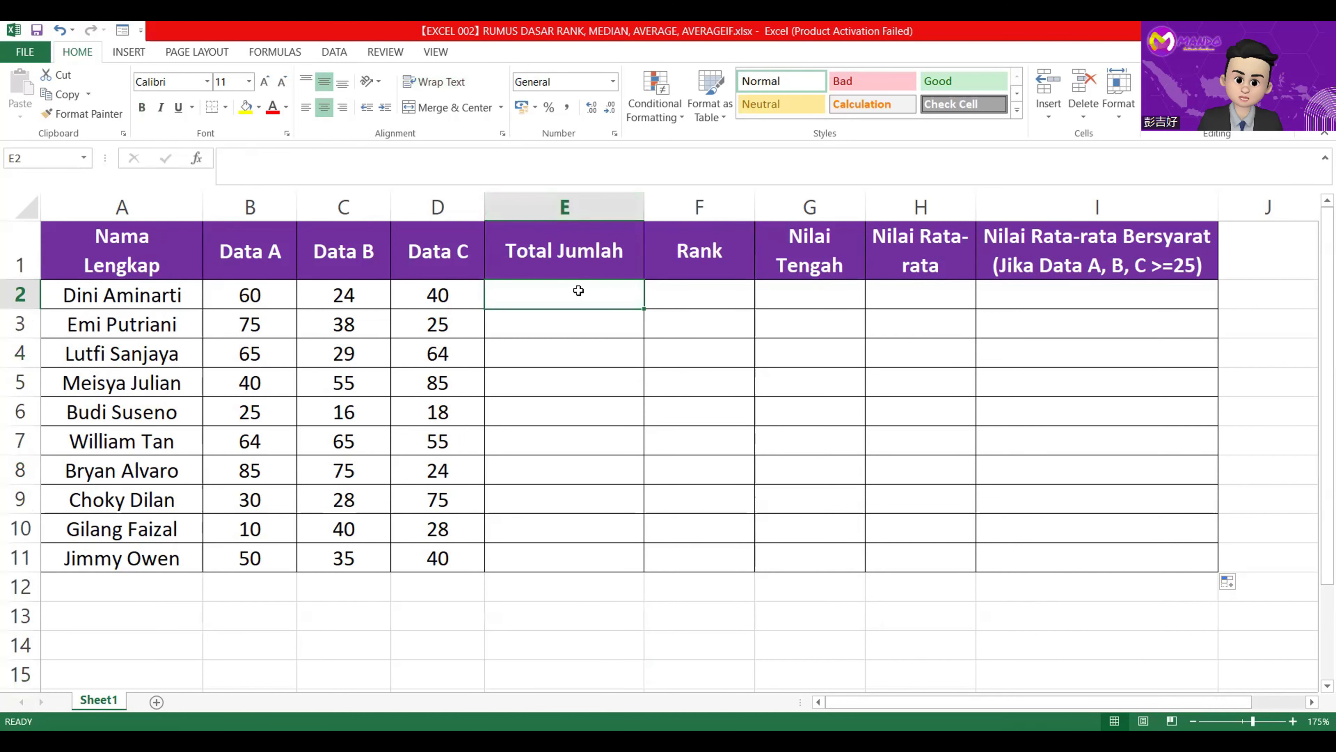
type("=")
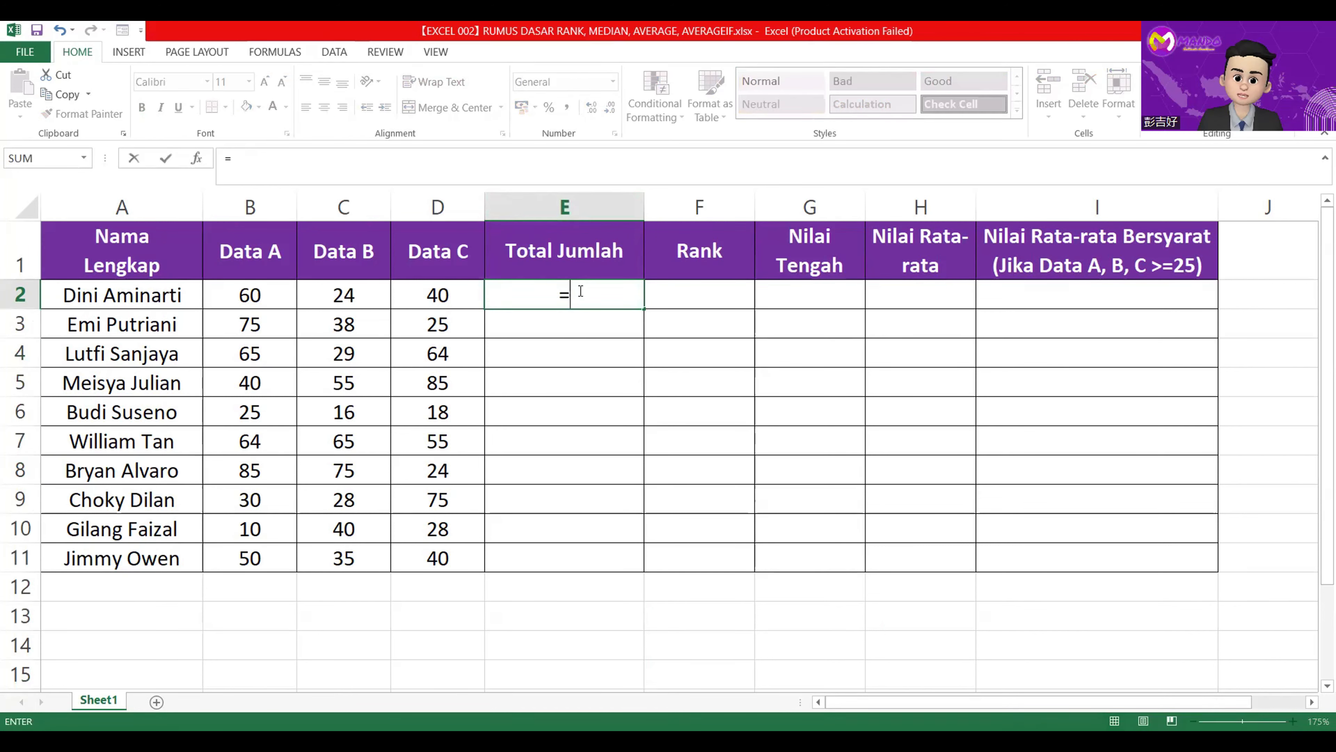
type("SUM(")
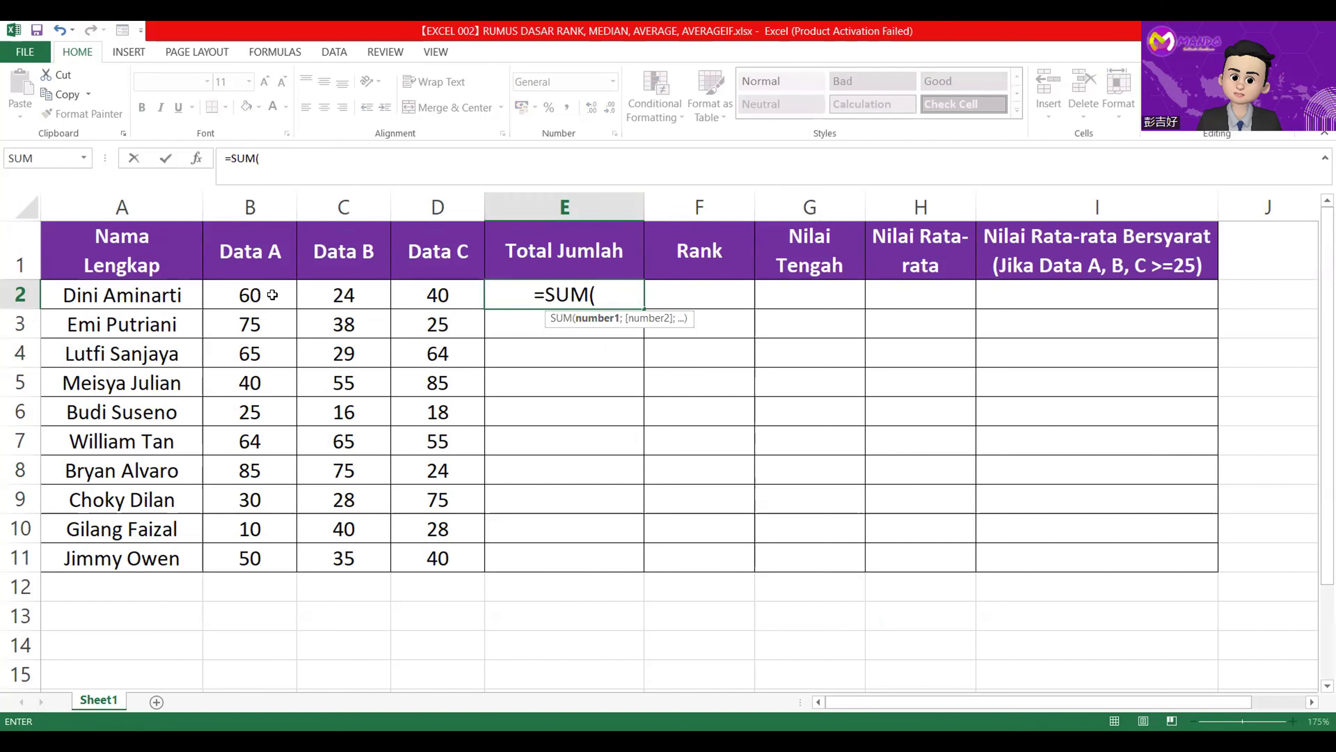
left_click_drag(267, 294, 447, 297)
type(")")
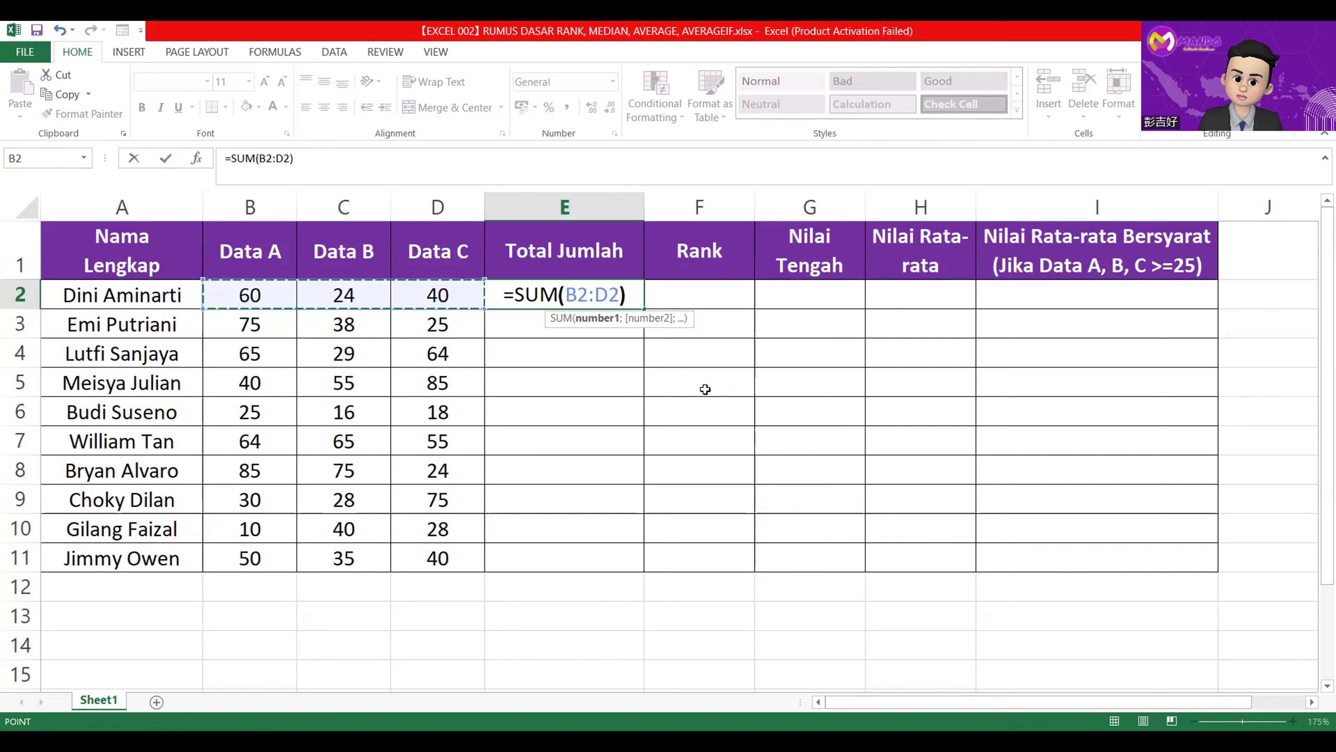
key("Return")
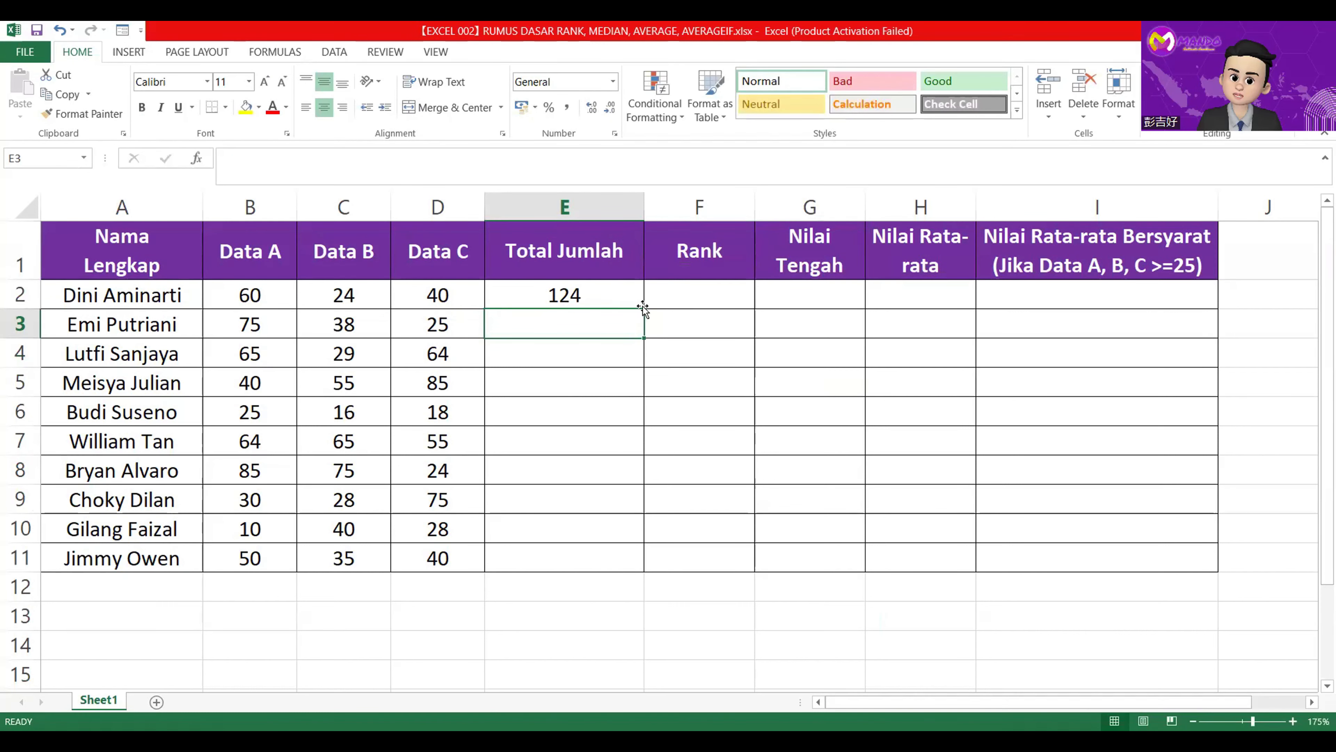
left_click(631, 296)
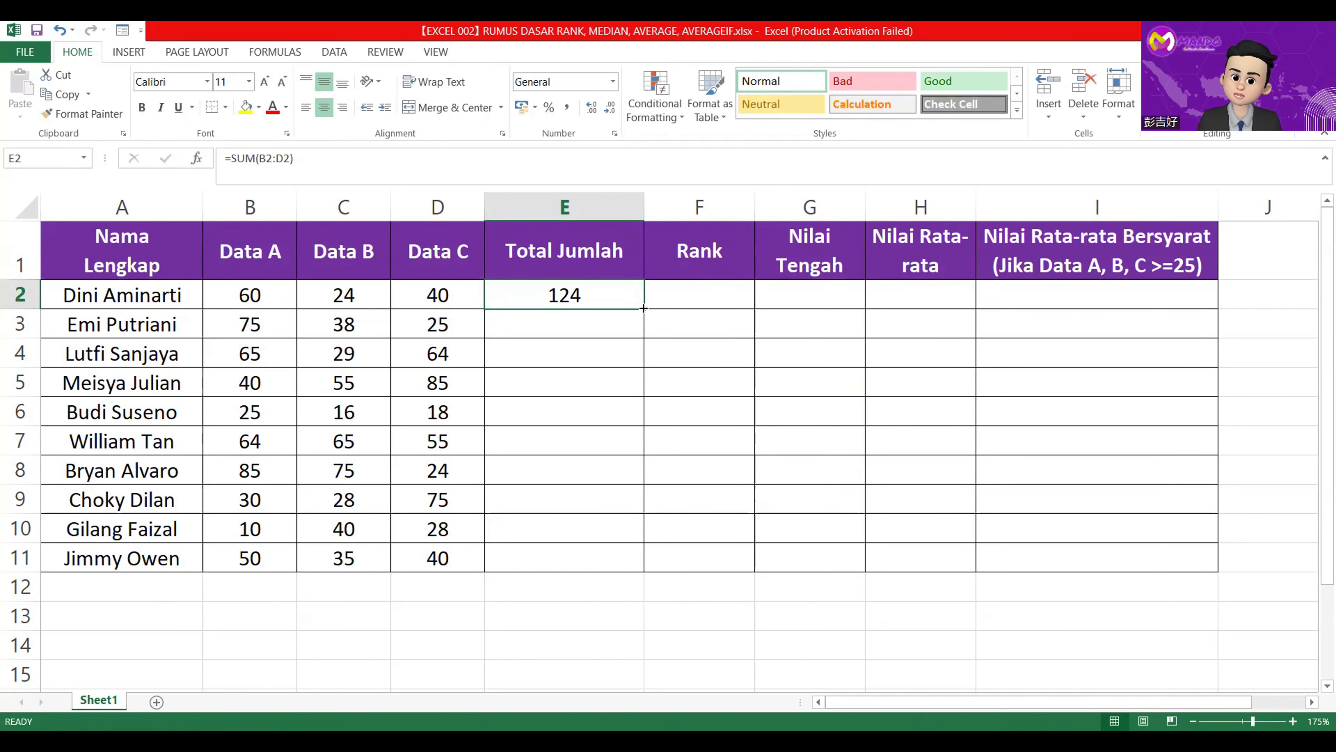
double_click(643, 308)
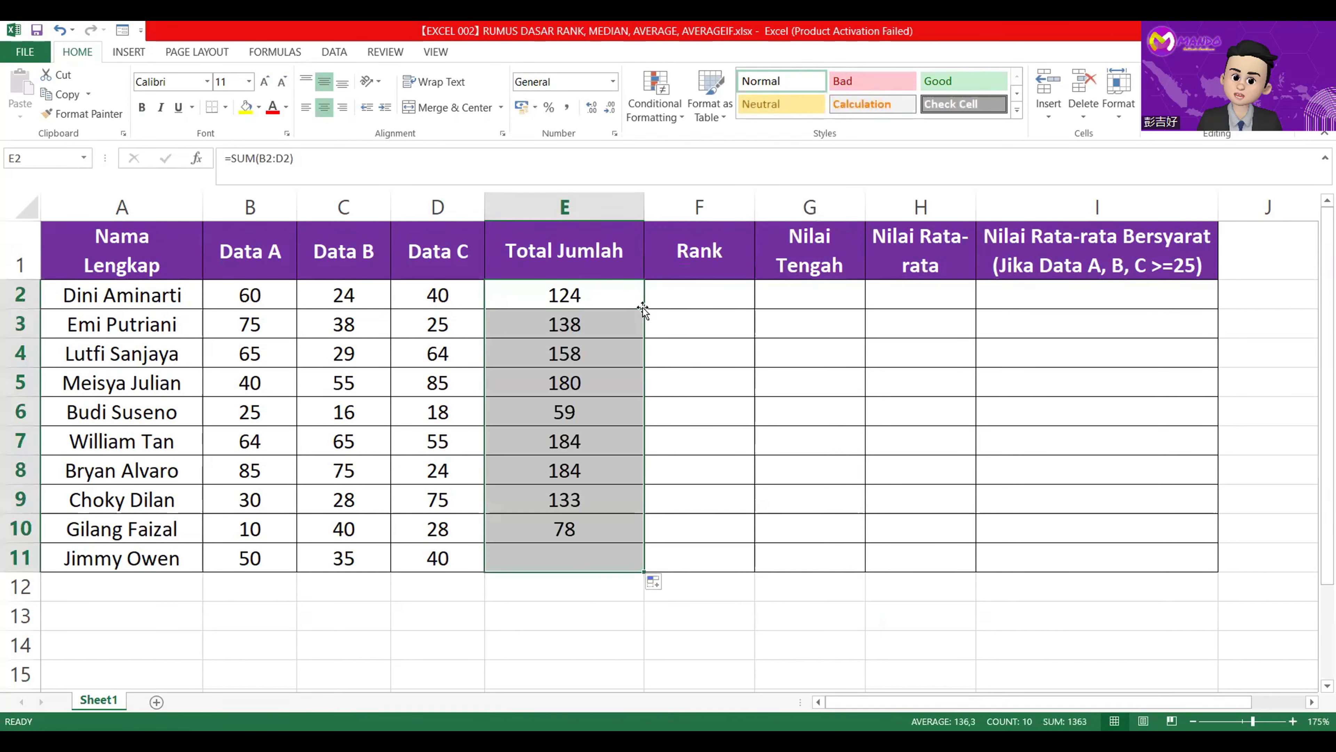
Start a RANK formula in F2 with E2 as the number and E2:E11 as the reference range.
left_click(695, 291)
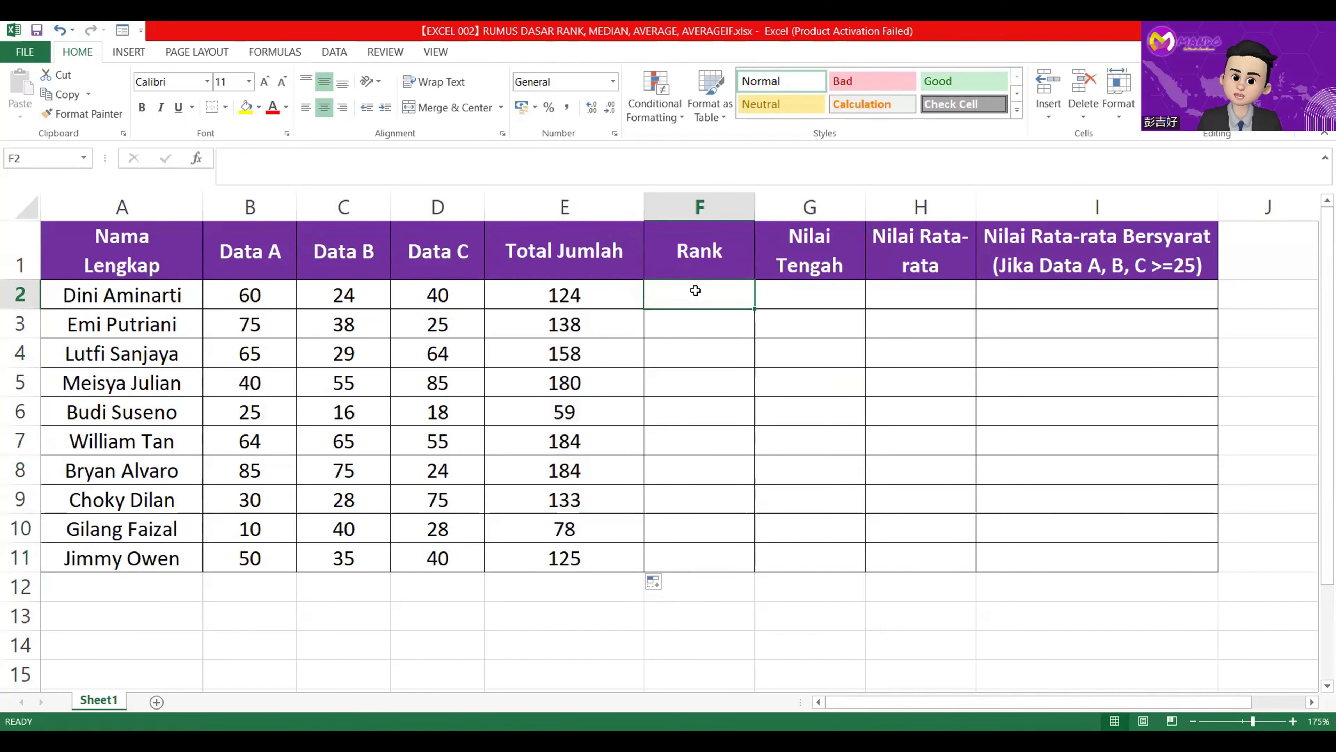
left_click(636, 173)
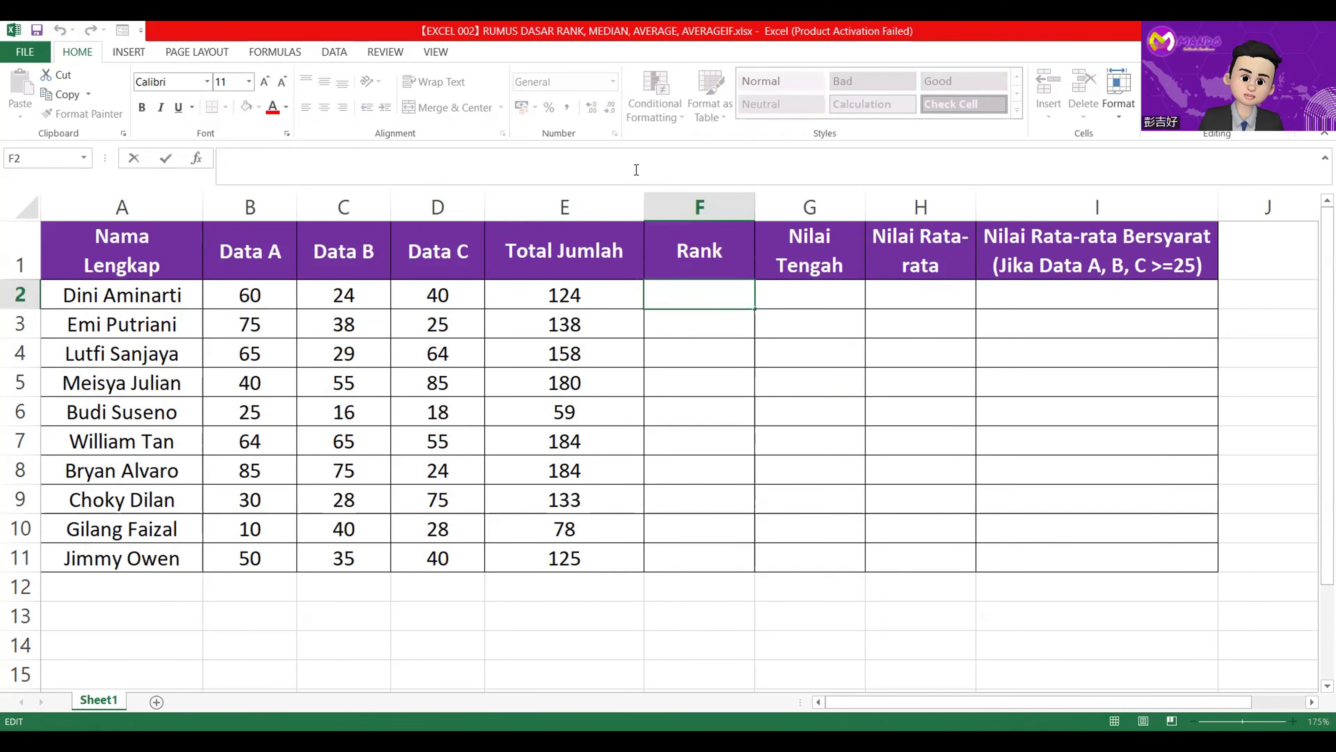
type("=")
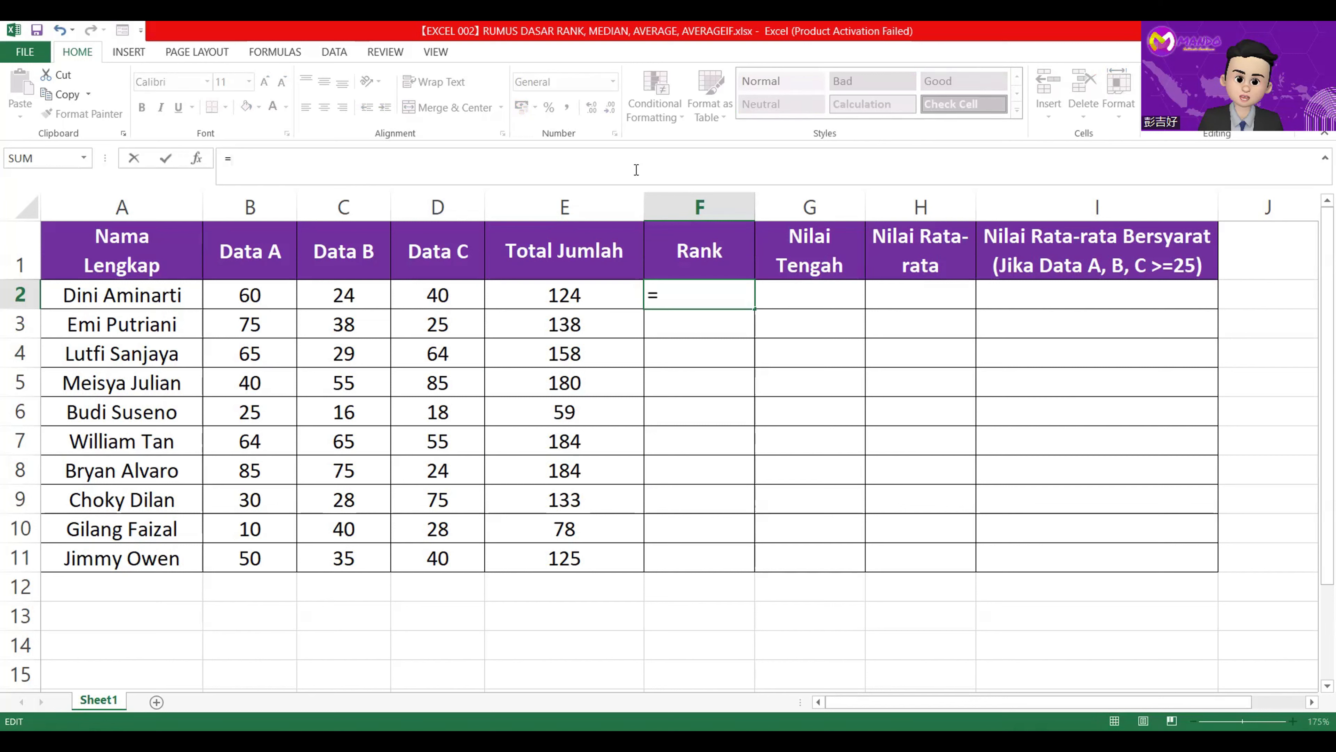
type("R")
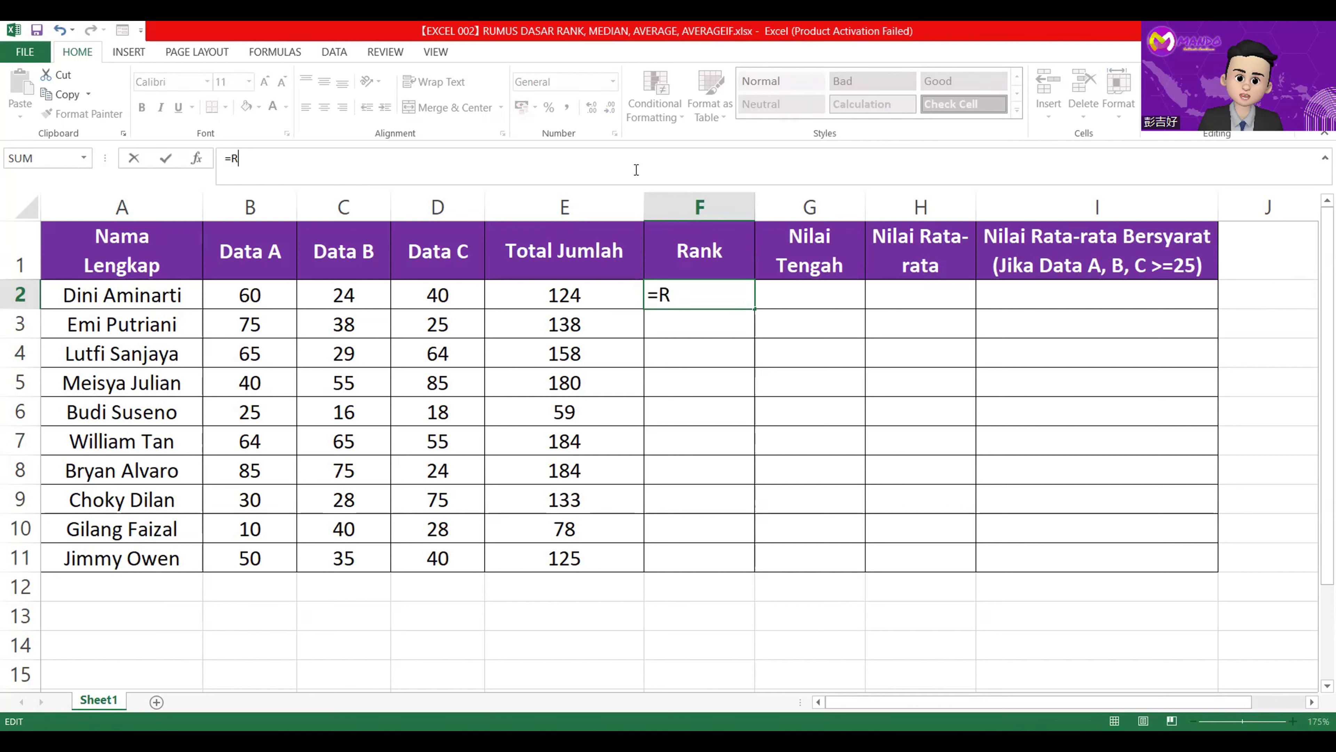
type("ANK(")
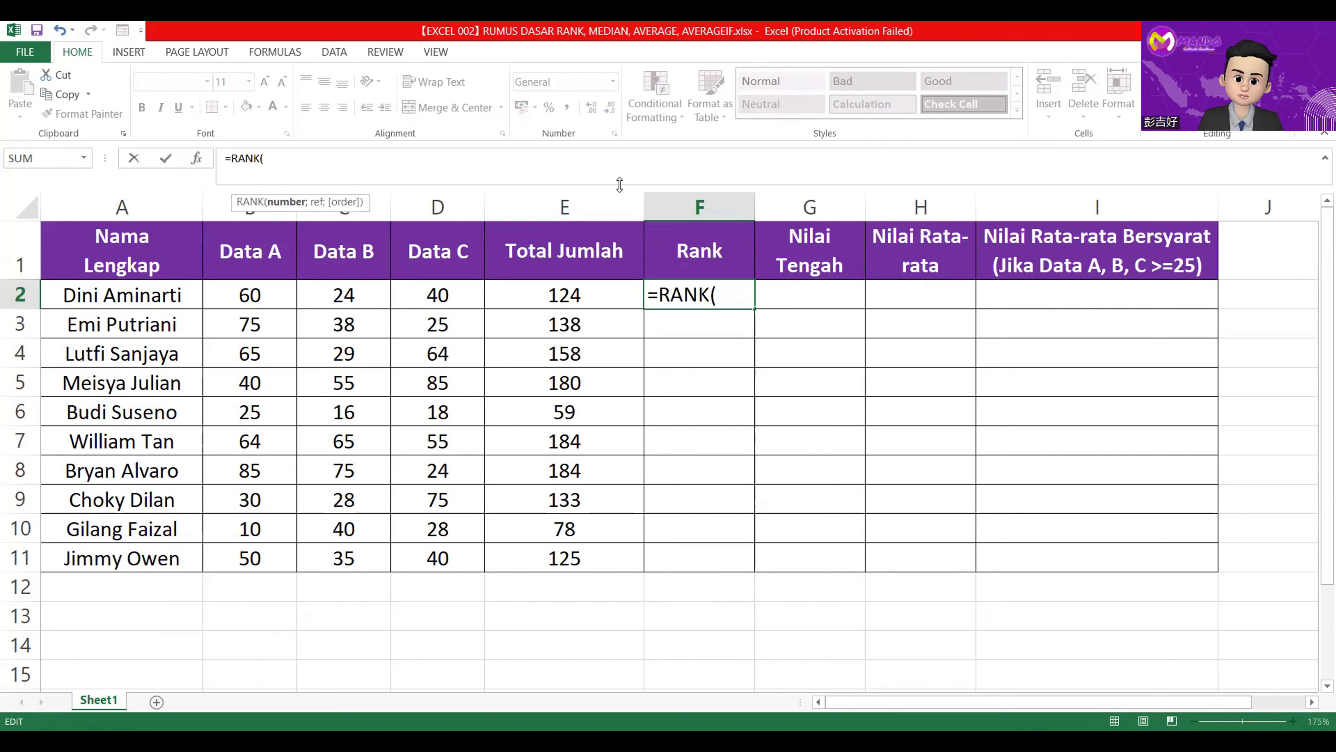
left_click(573, 295)
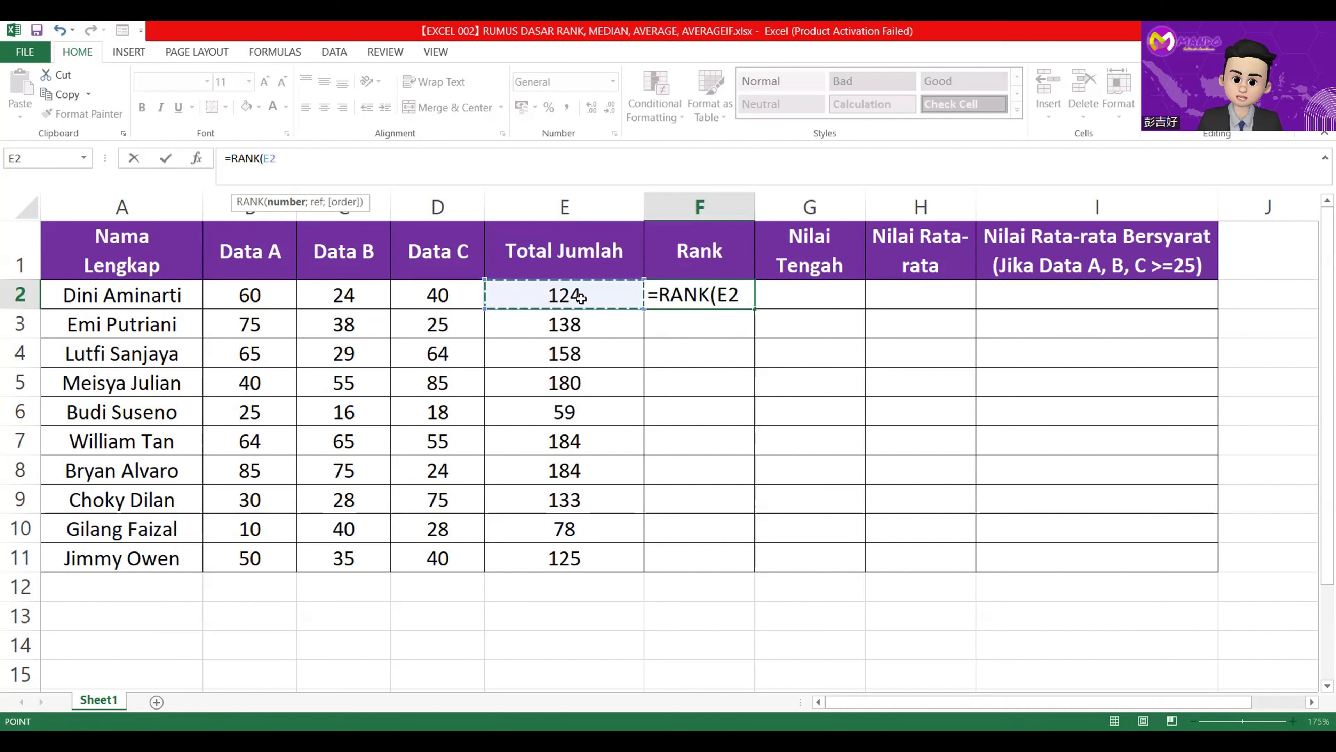
type(";")
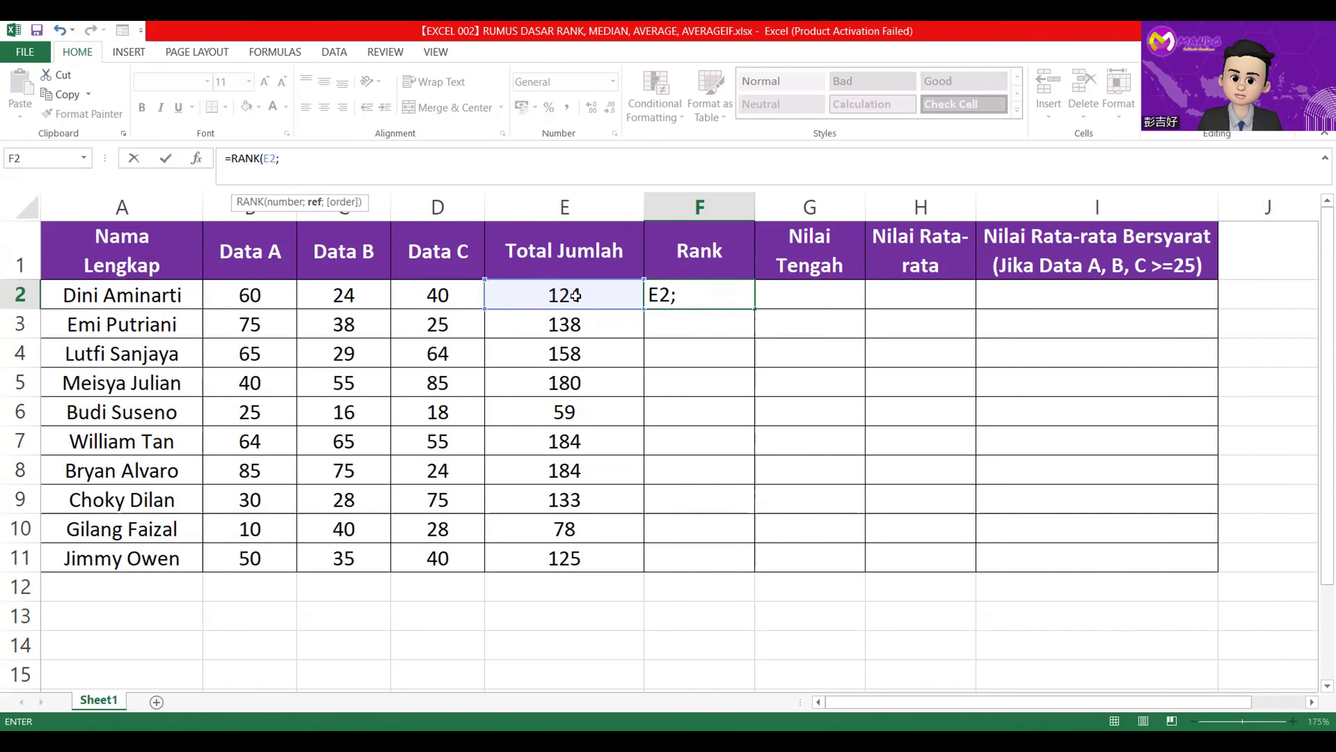
left_click_drag(583, 295, 574, 558)
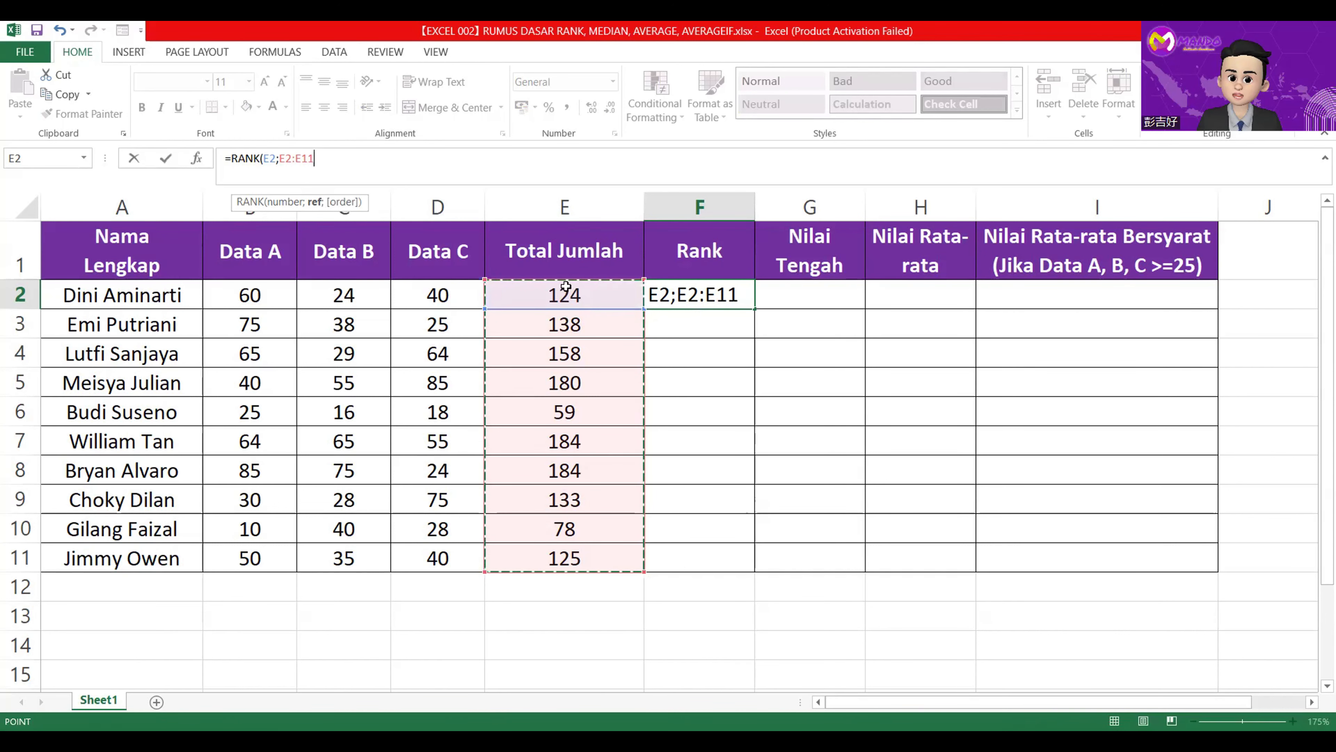
Make the reference range absolute as $E$2:$E$11 and complete the formula =RANK(E2;$E$2:$E$11) in F2.
left_click(280, 158)
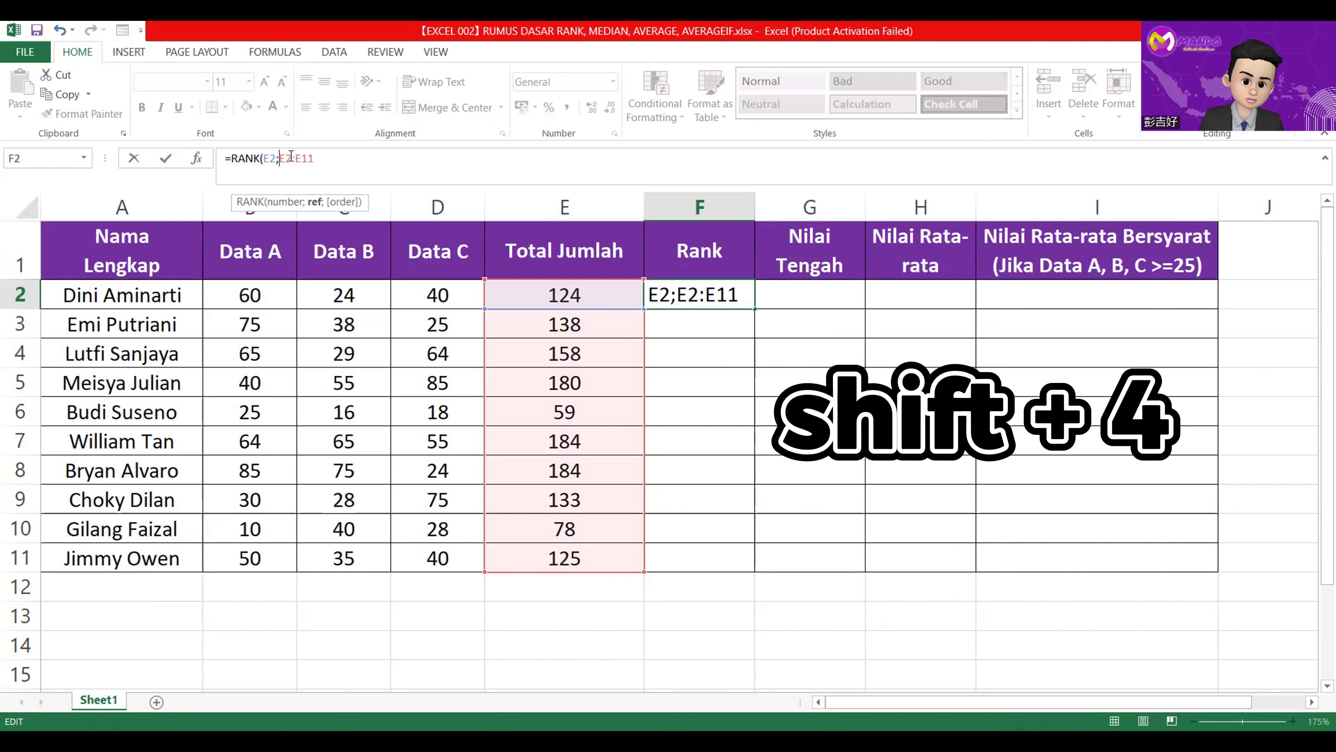
type("$E")
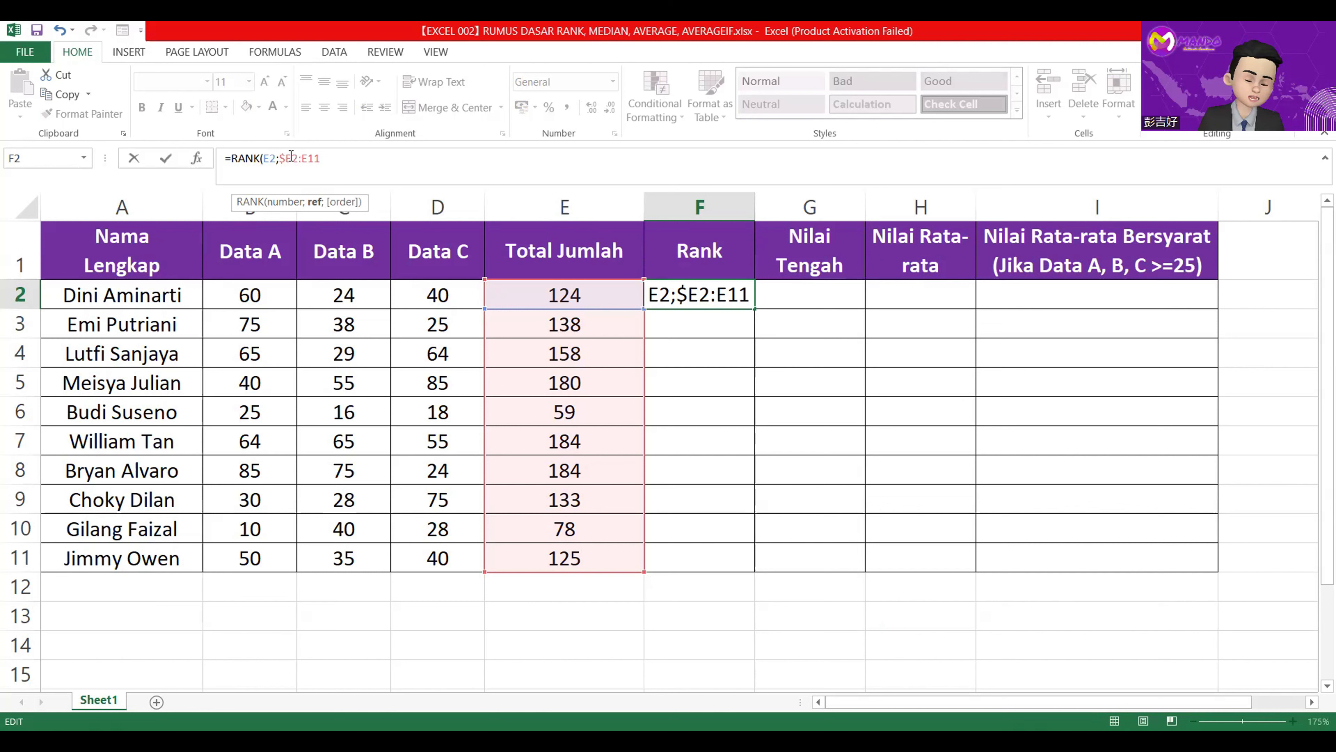
type("$2:")
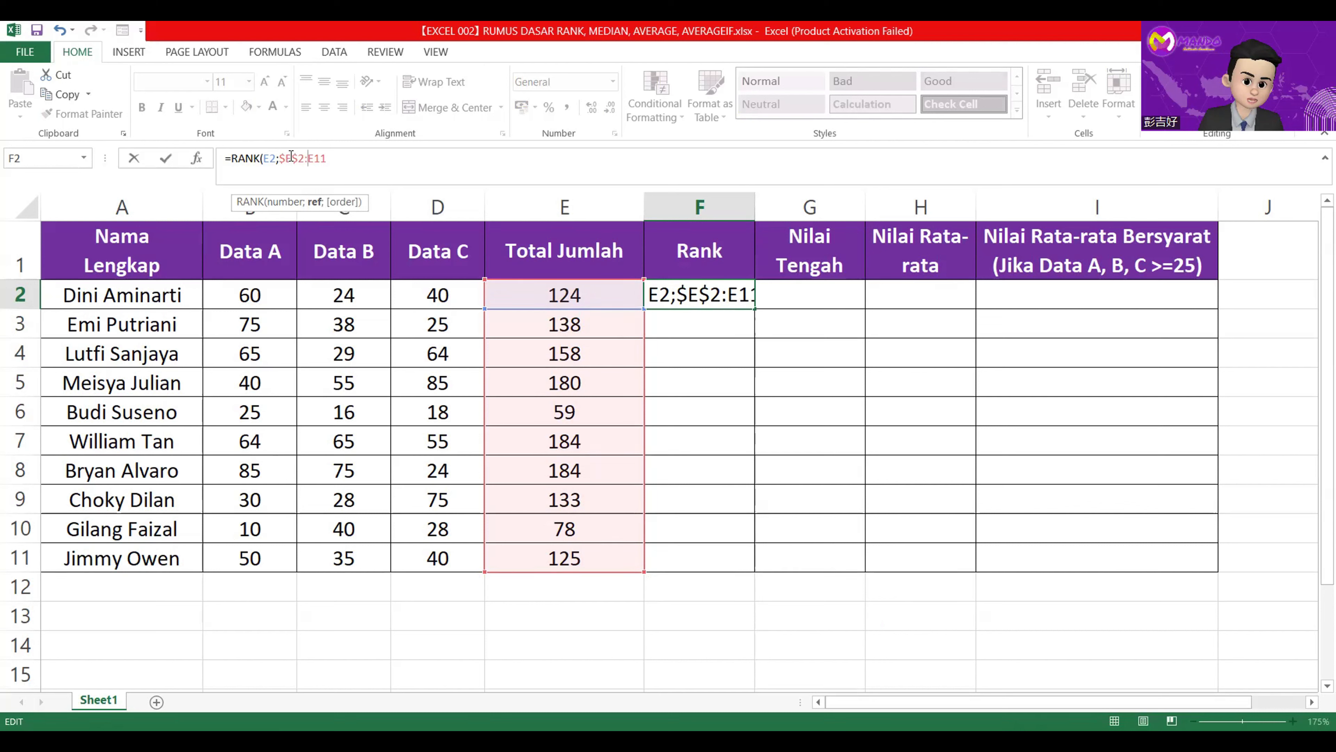
type("$")
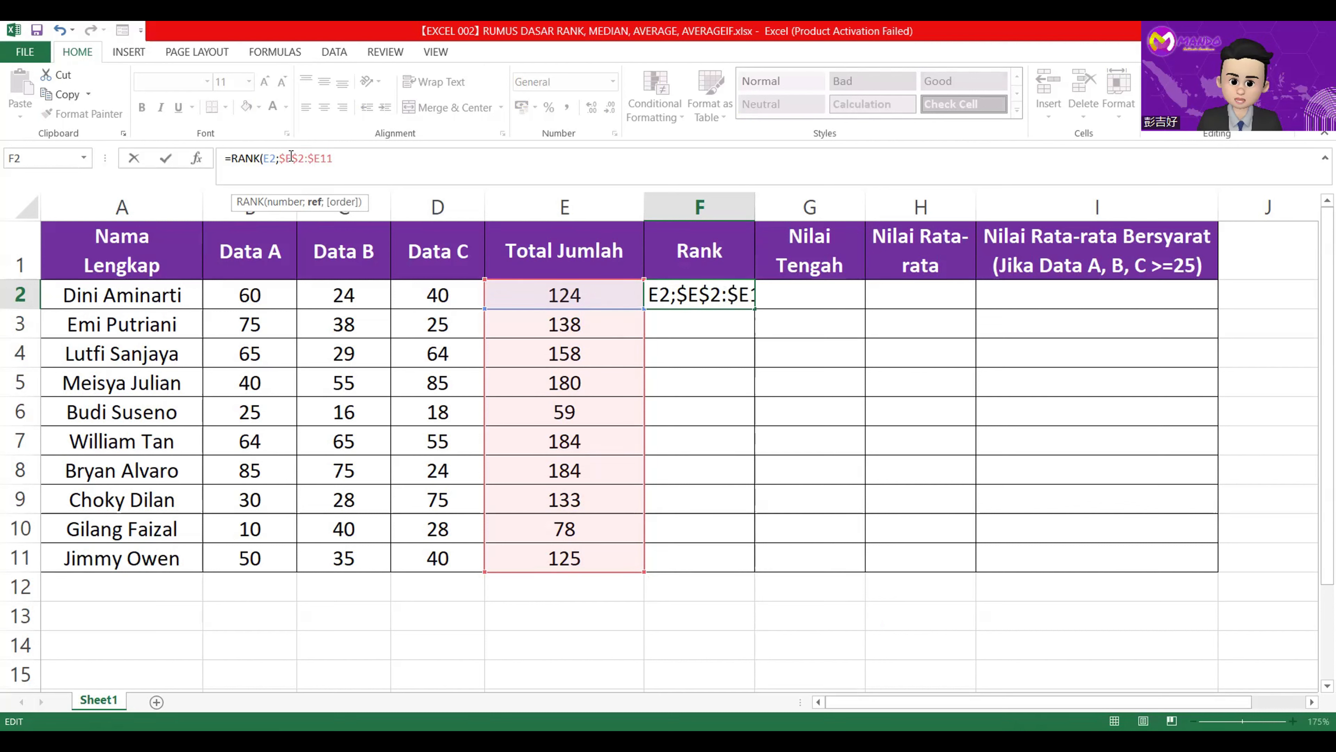
key("Right")
key("Right")
type("$11")
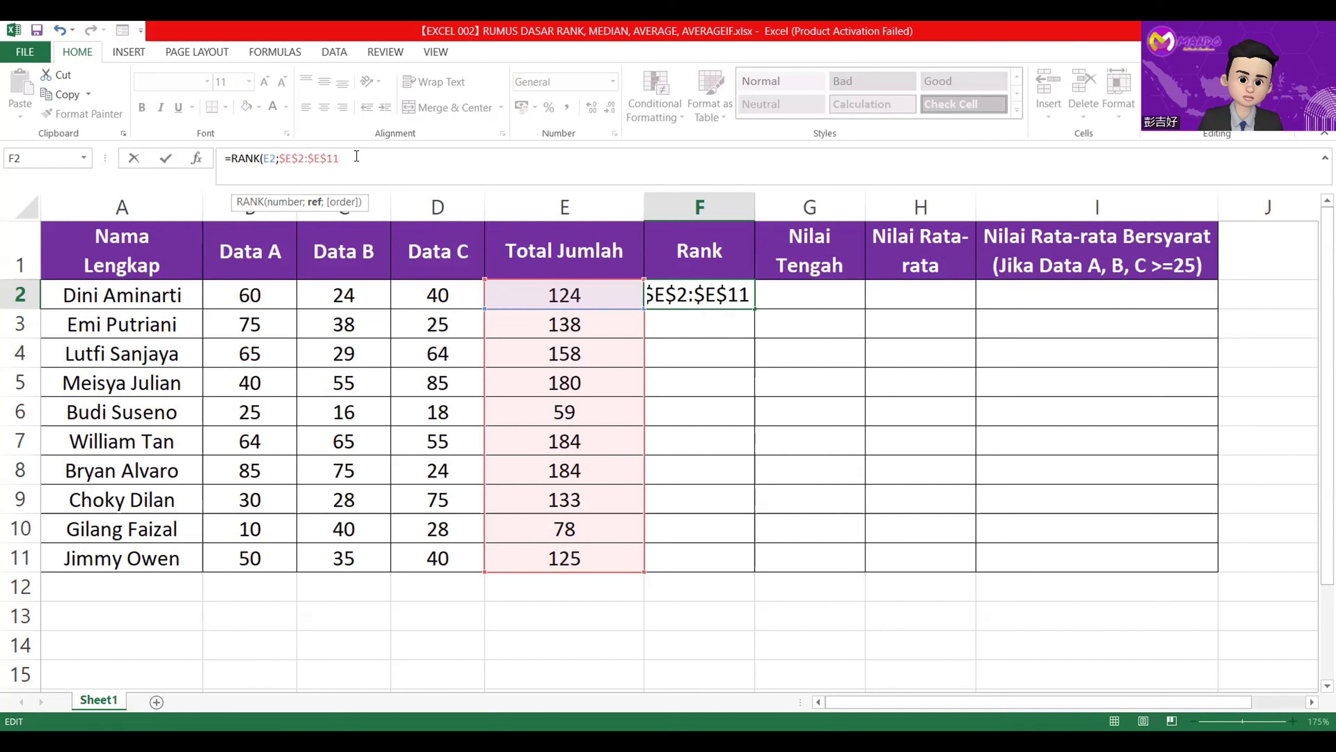
type(")")
key("Return")
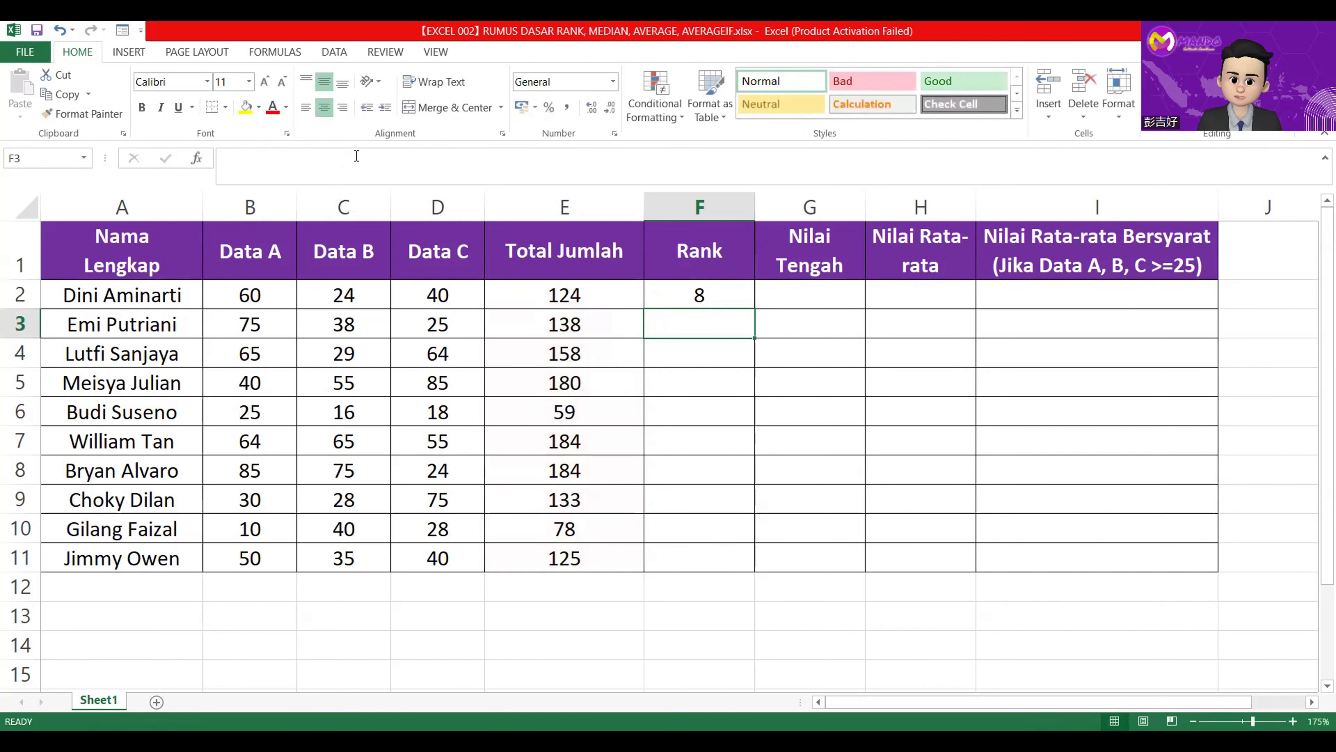
Fill the rank formula from F2 down to F11.
left_click(726, 294)
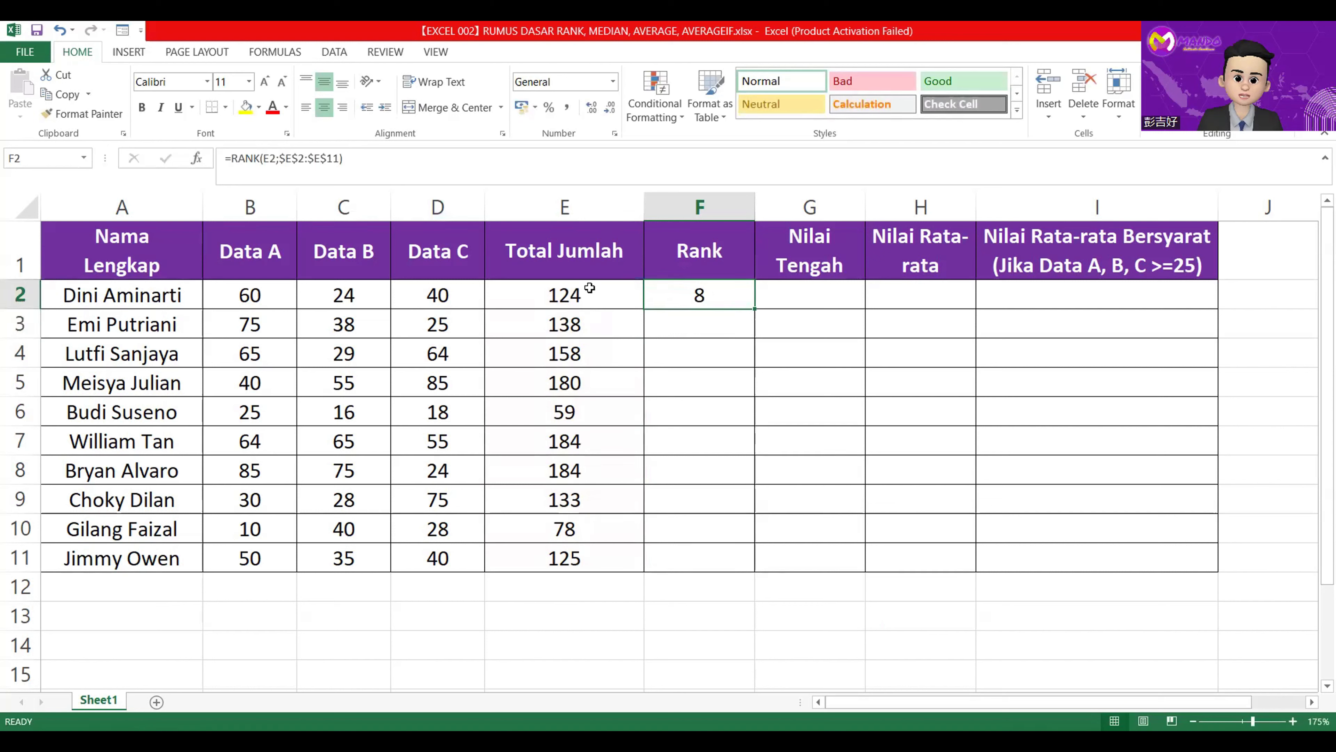
left_click(570, 296)
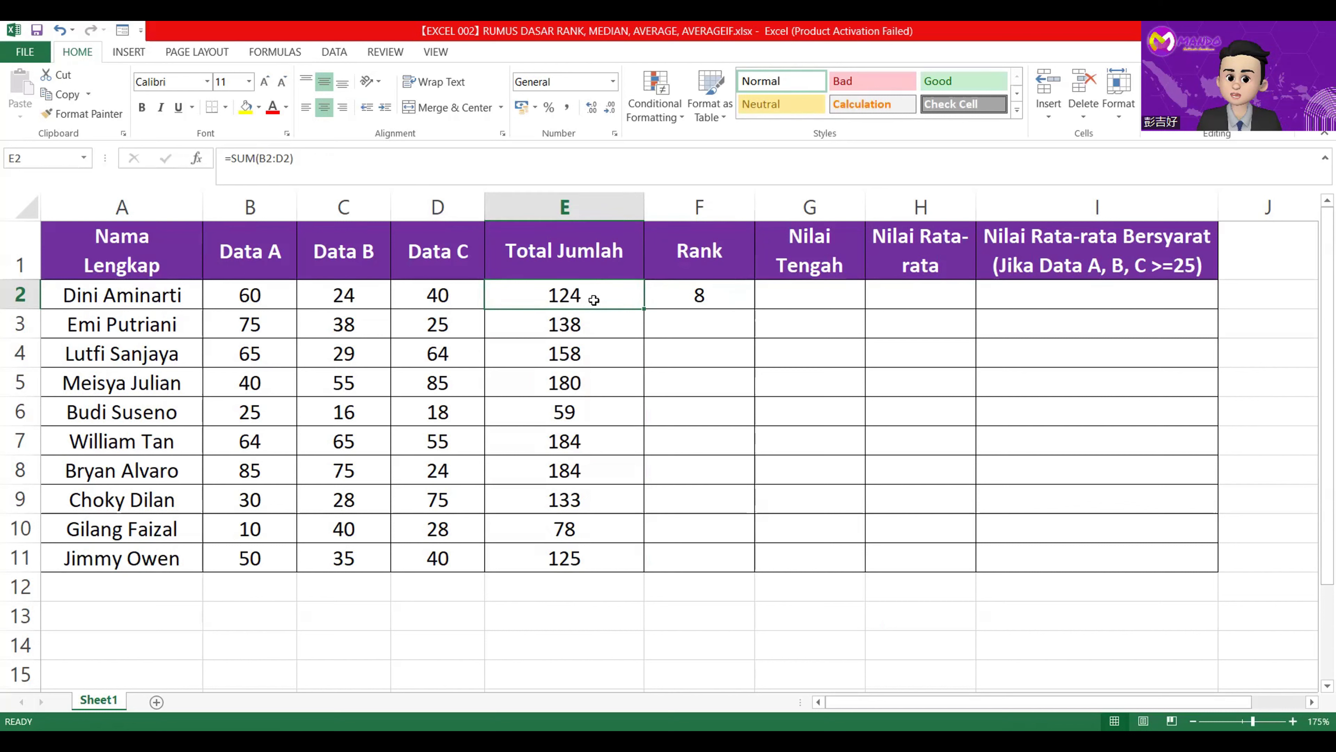
left_click(673, 296)
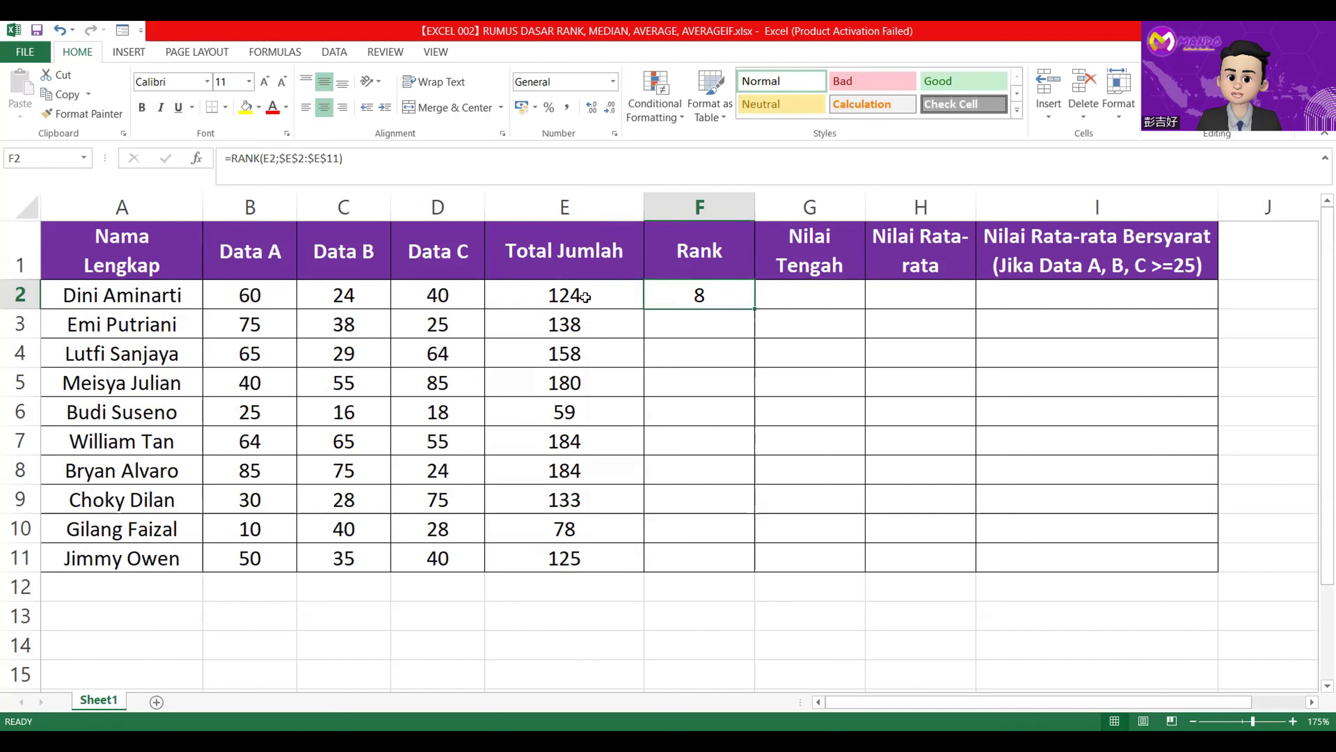
double_click(757, 310)
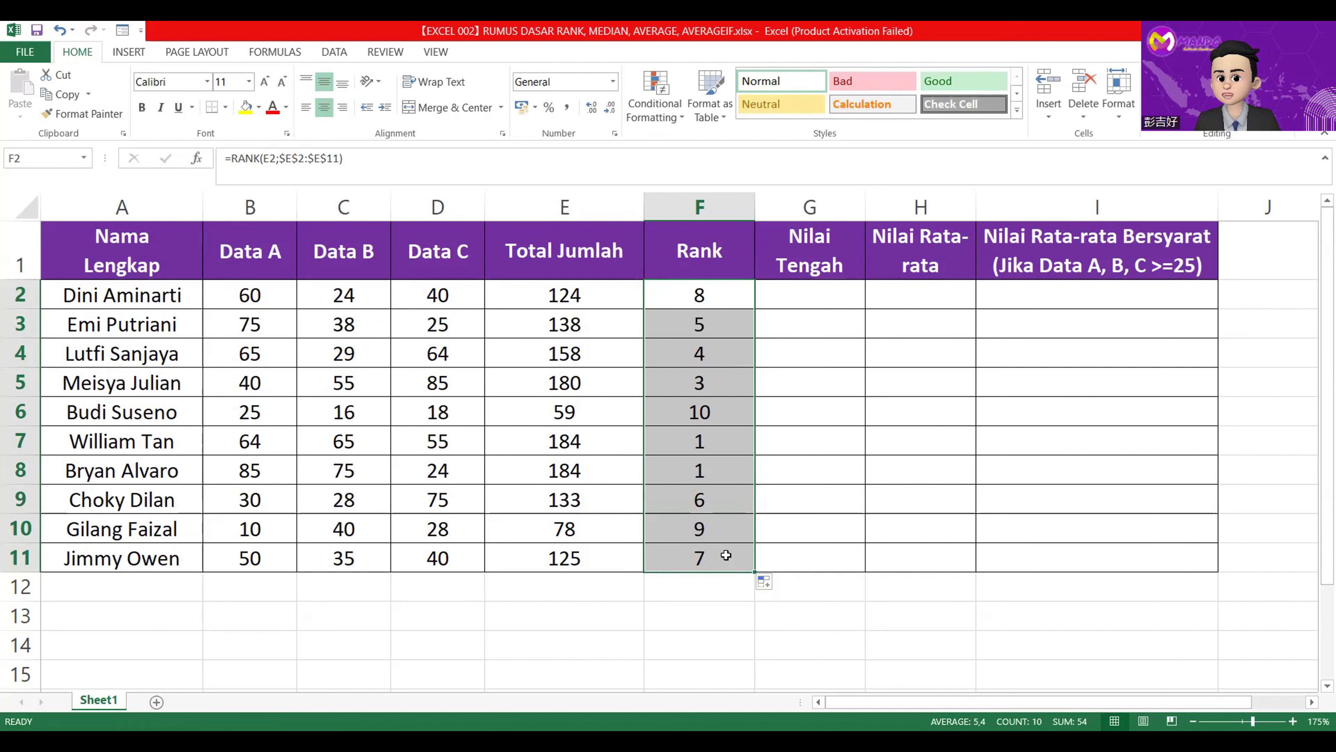
left_click(699, 445)
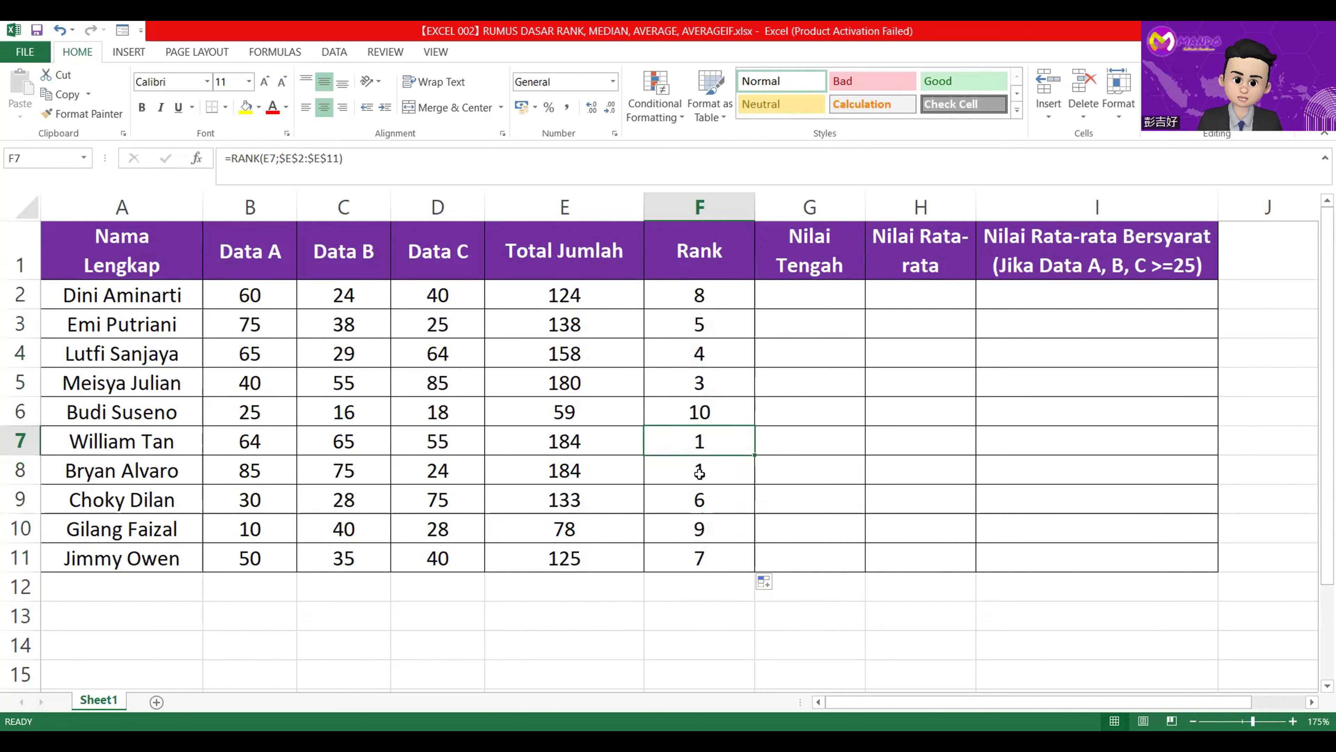
left_click(700, 473)
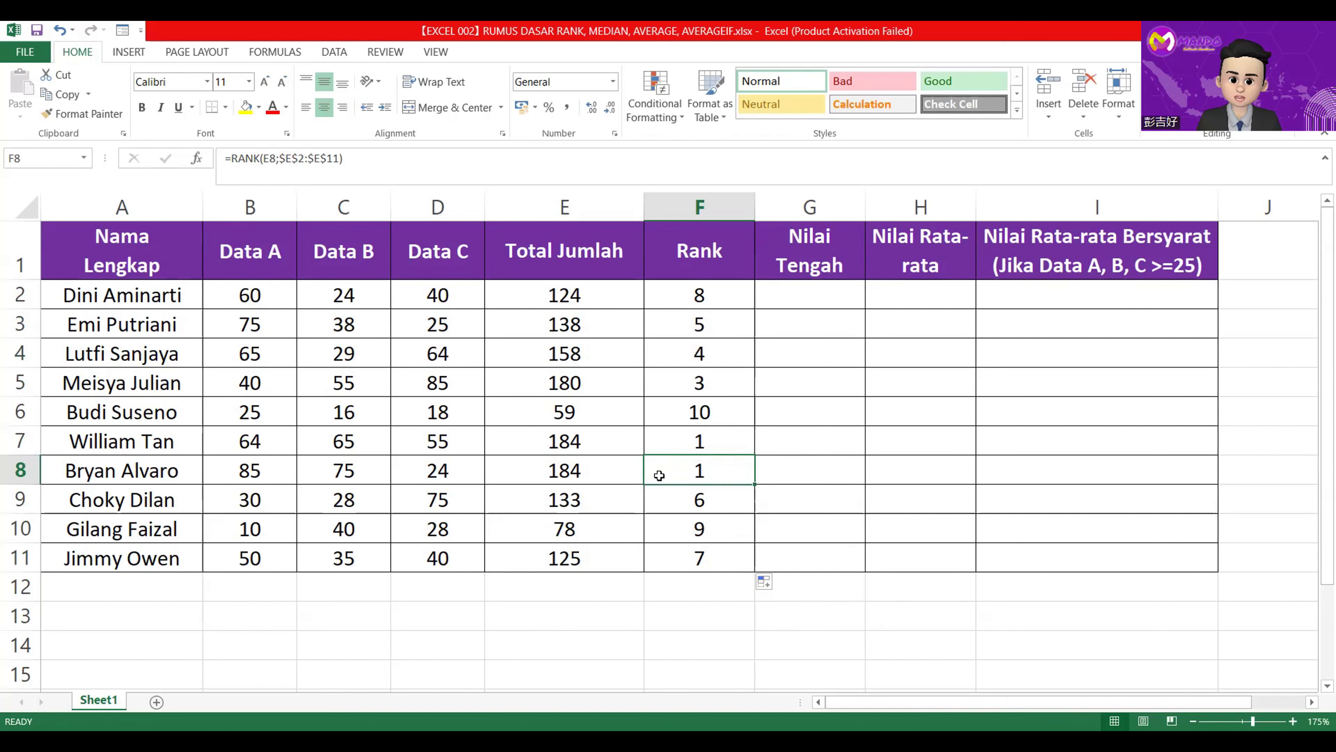
left_click(579, 439)
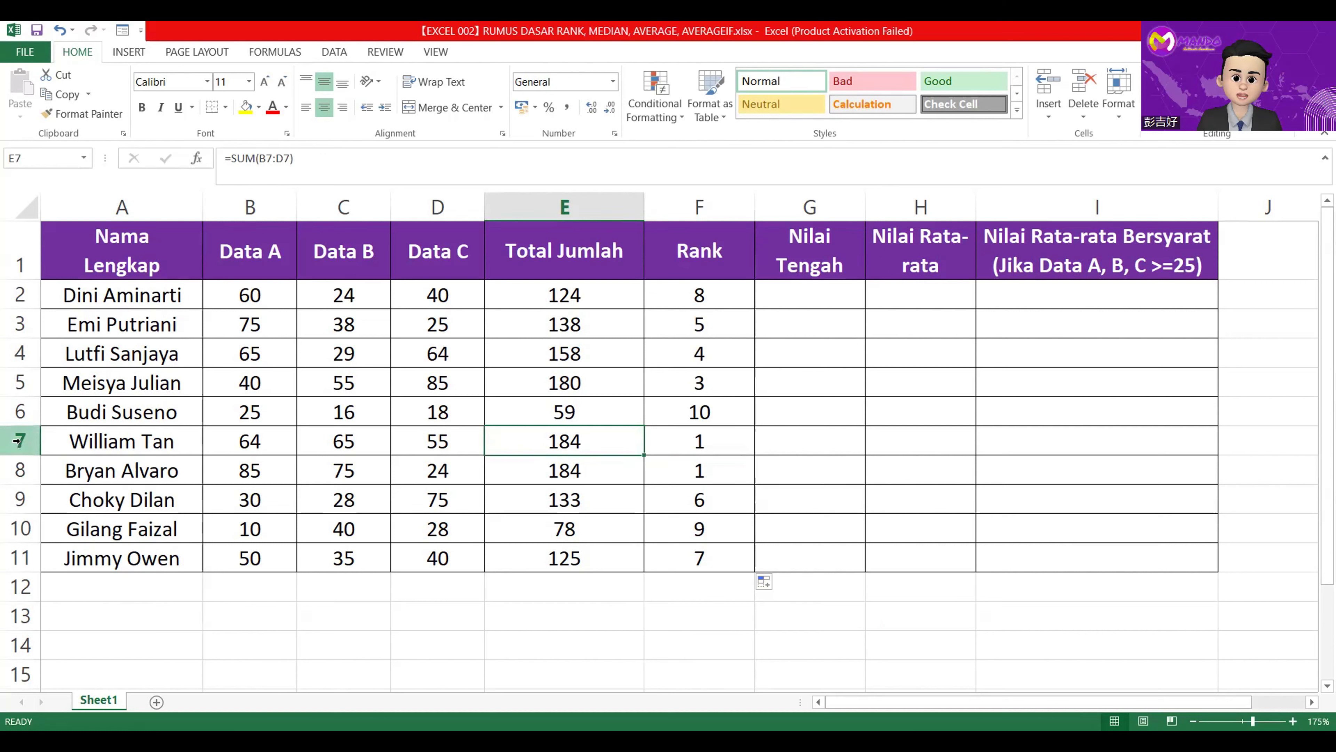
Compare the tied totals and ranks in rows 7 and 8 with the rank in row 5.
left_click(19, 470)
left_click(20, 442)
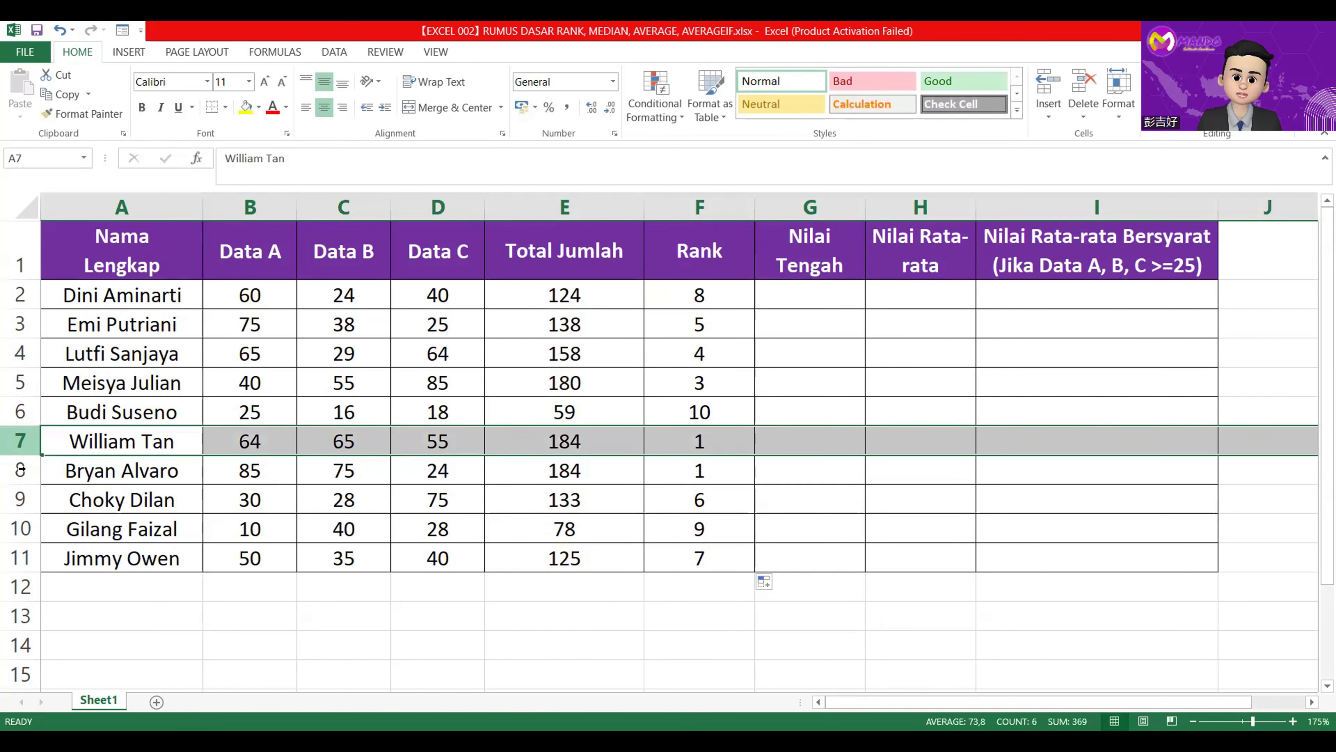
left_click(562, 444)
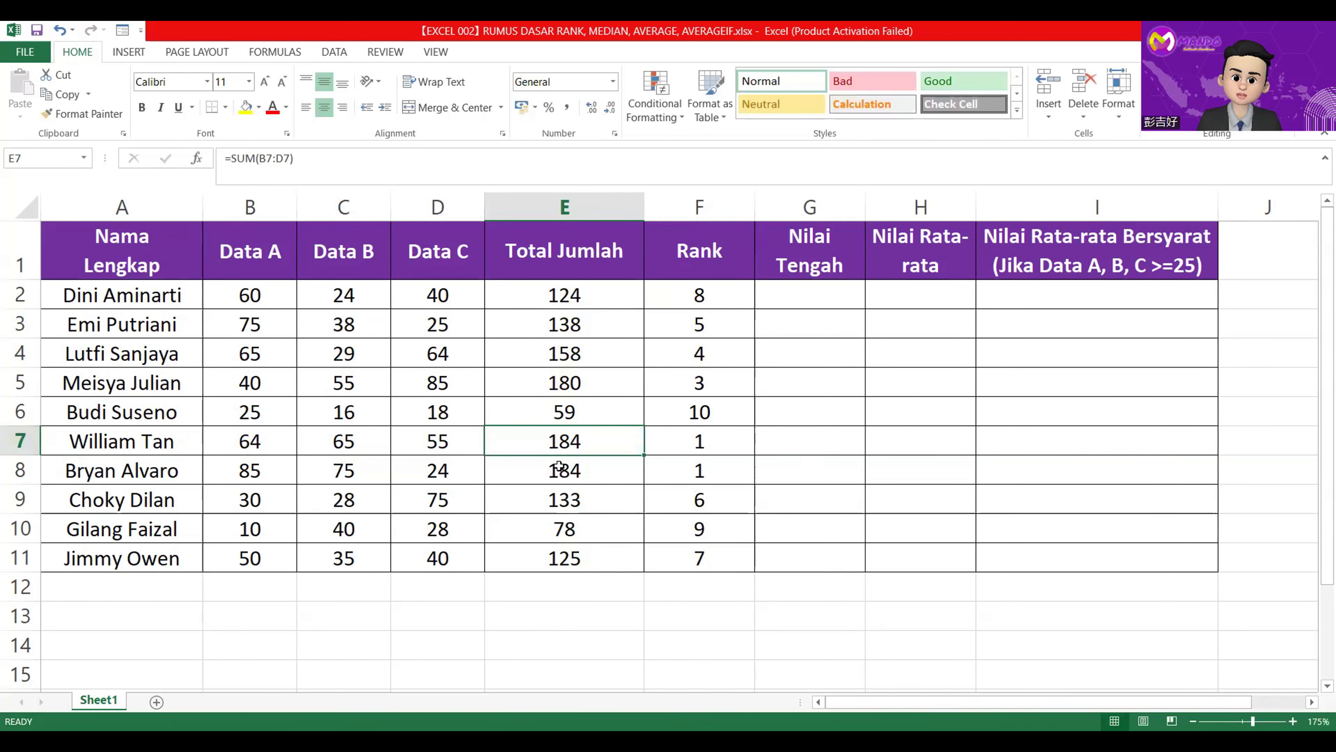
left_click(559, 466)
left_click(710, 442)
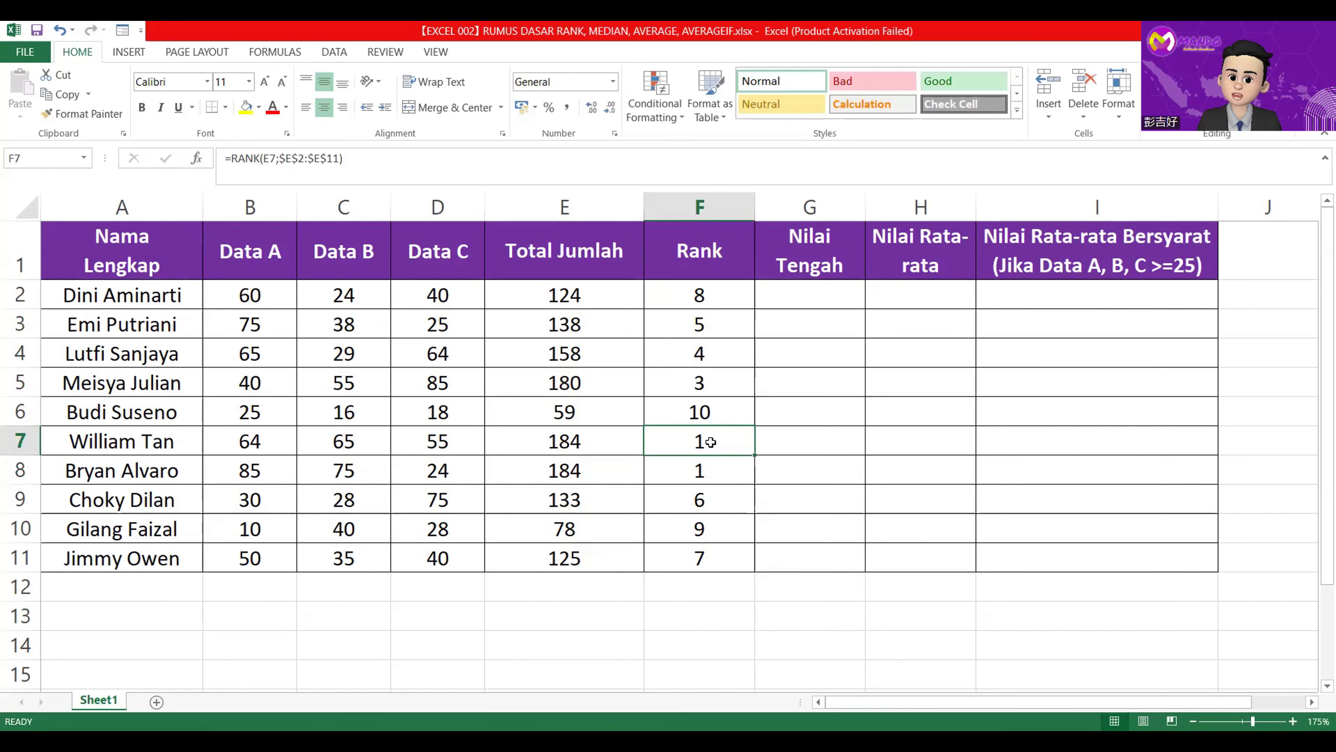
left_click(713, 473)
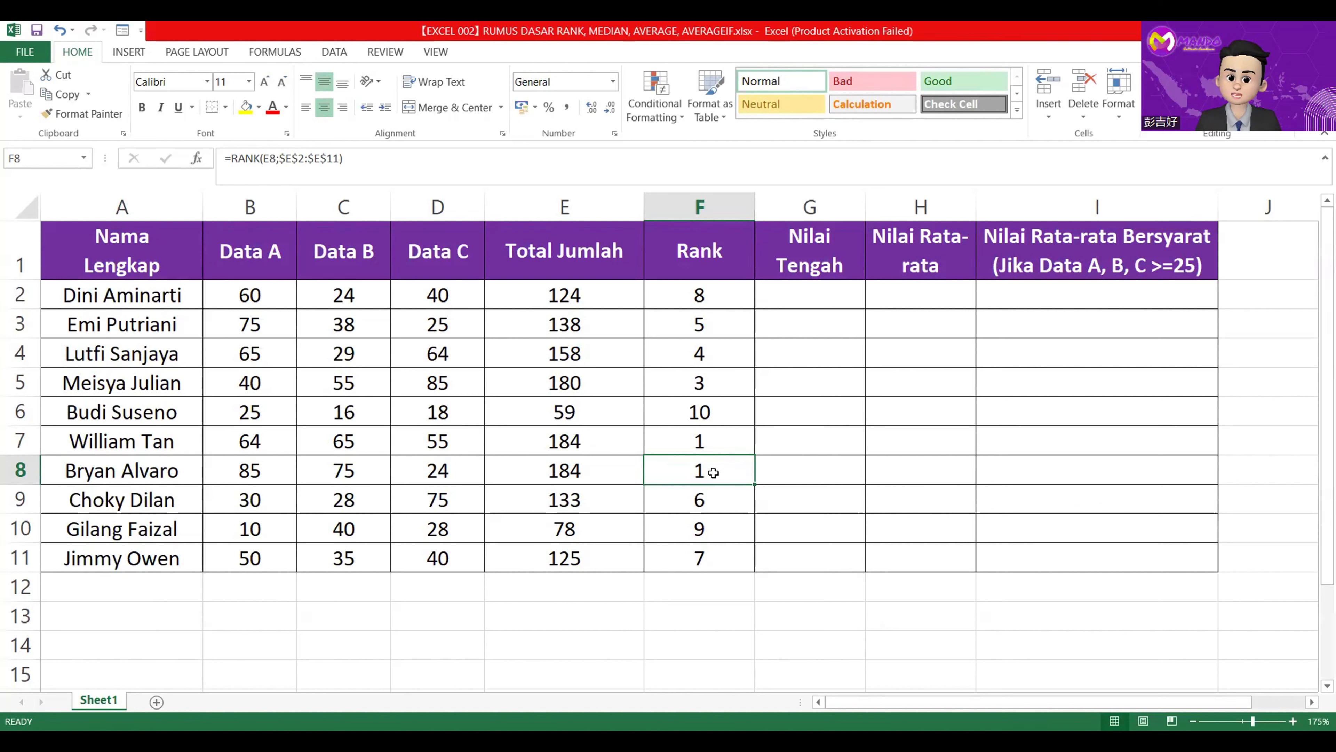
left_click(704, 386)
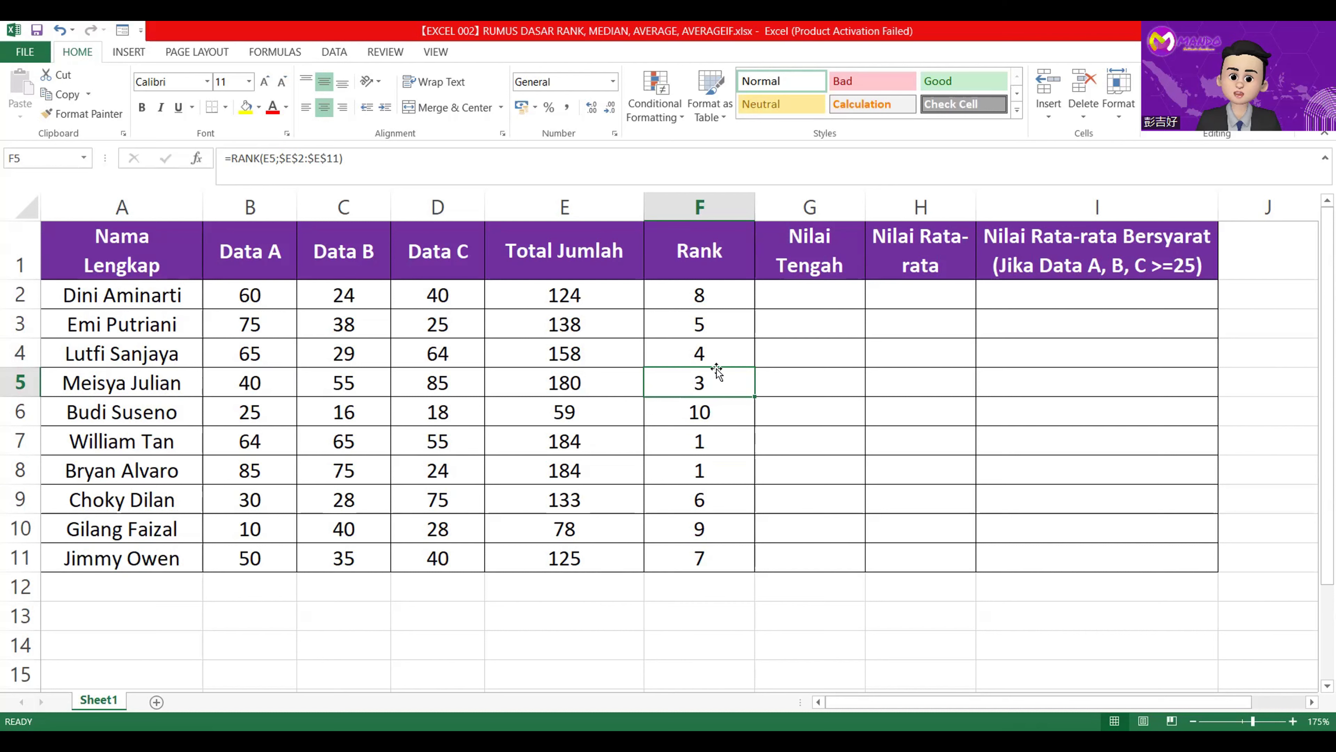
Enter =MEDIAN(B2:C2) in G2 under Nilai Tengah and fill the formula down to G11.
left_click(806, 300)
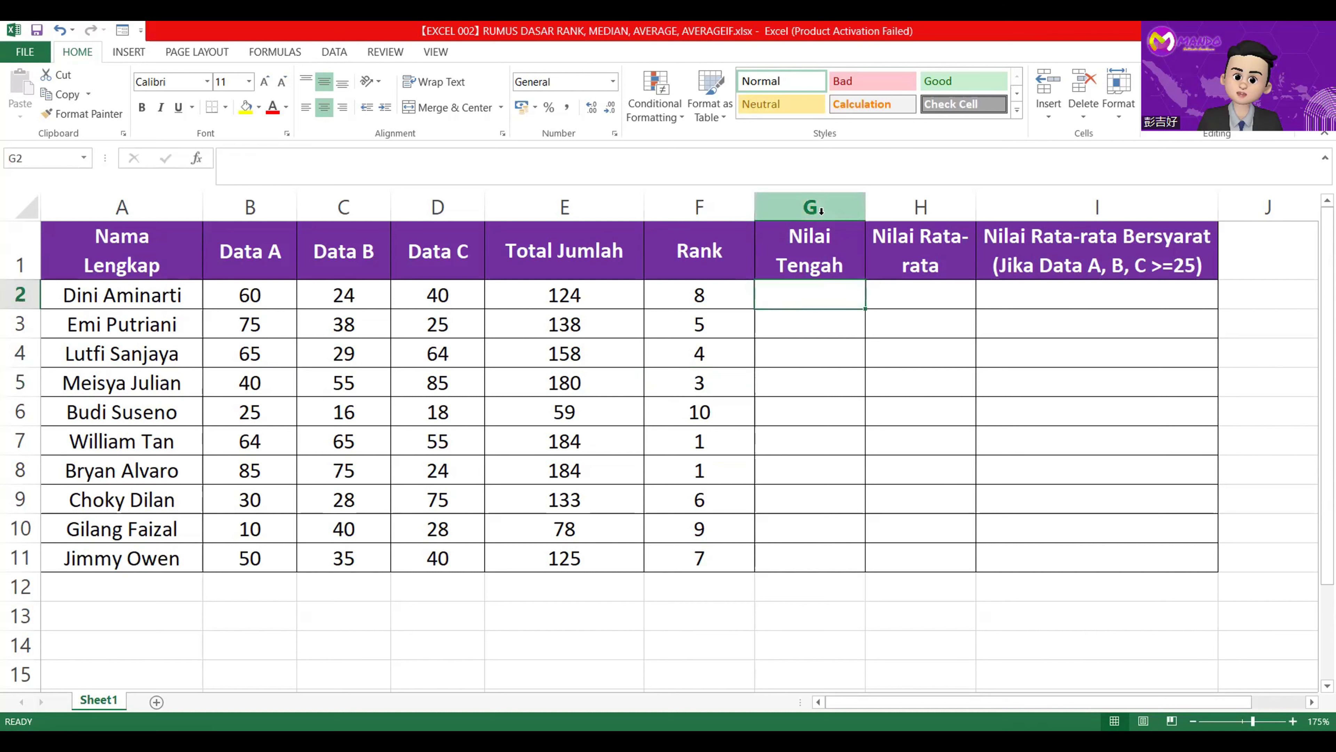
left_click(810, 207)
left_click(823, 295)
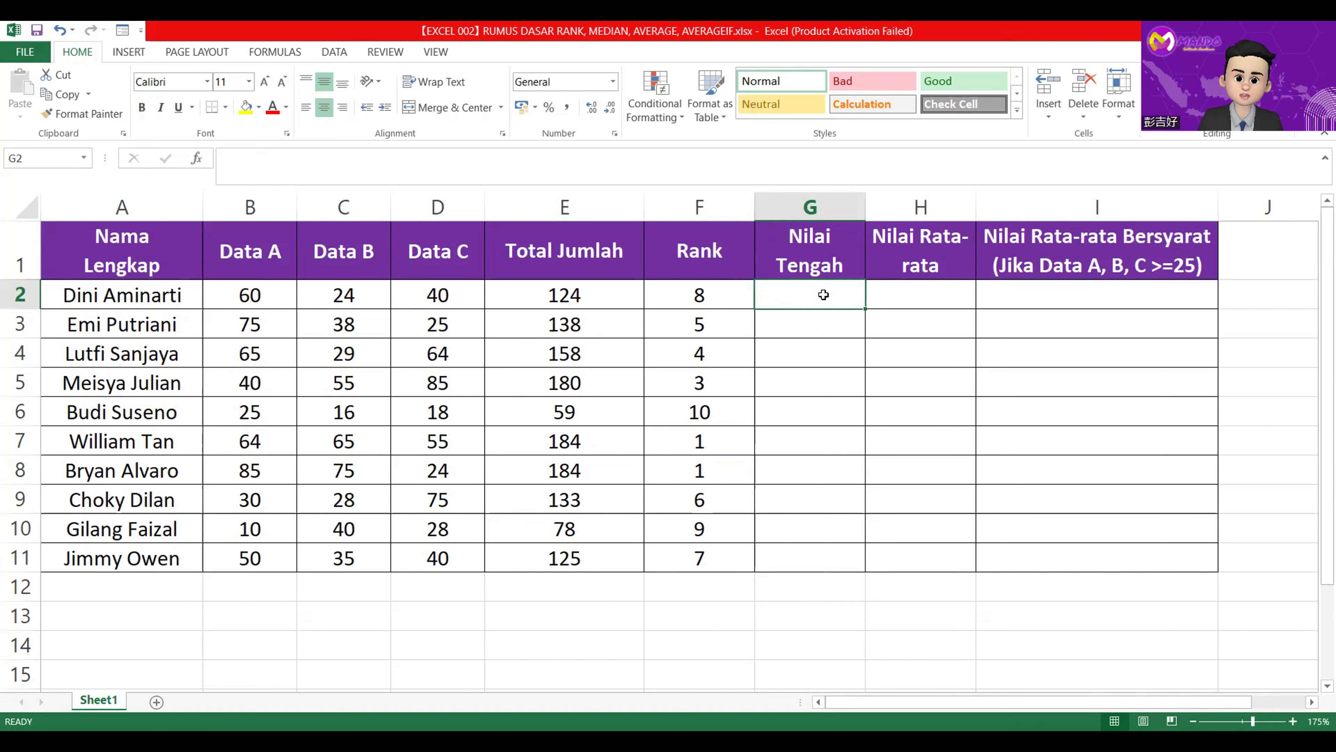
type("=")
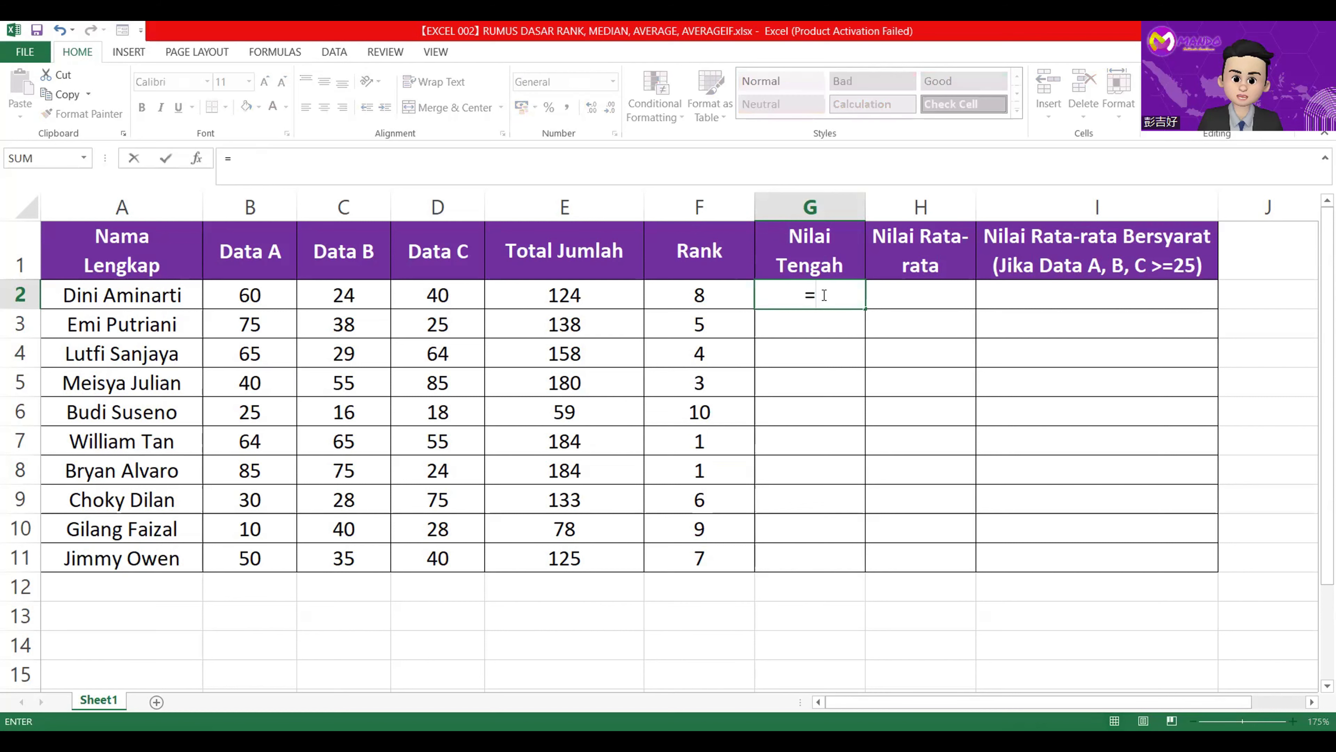
type("M")
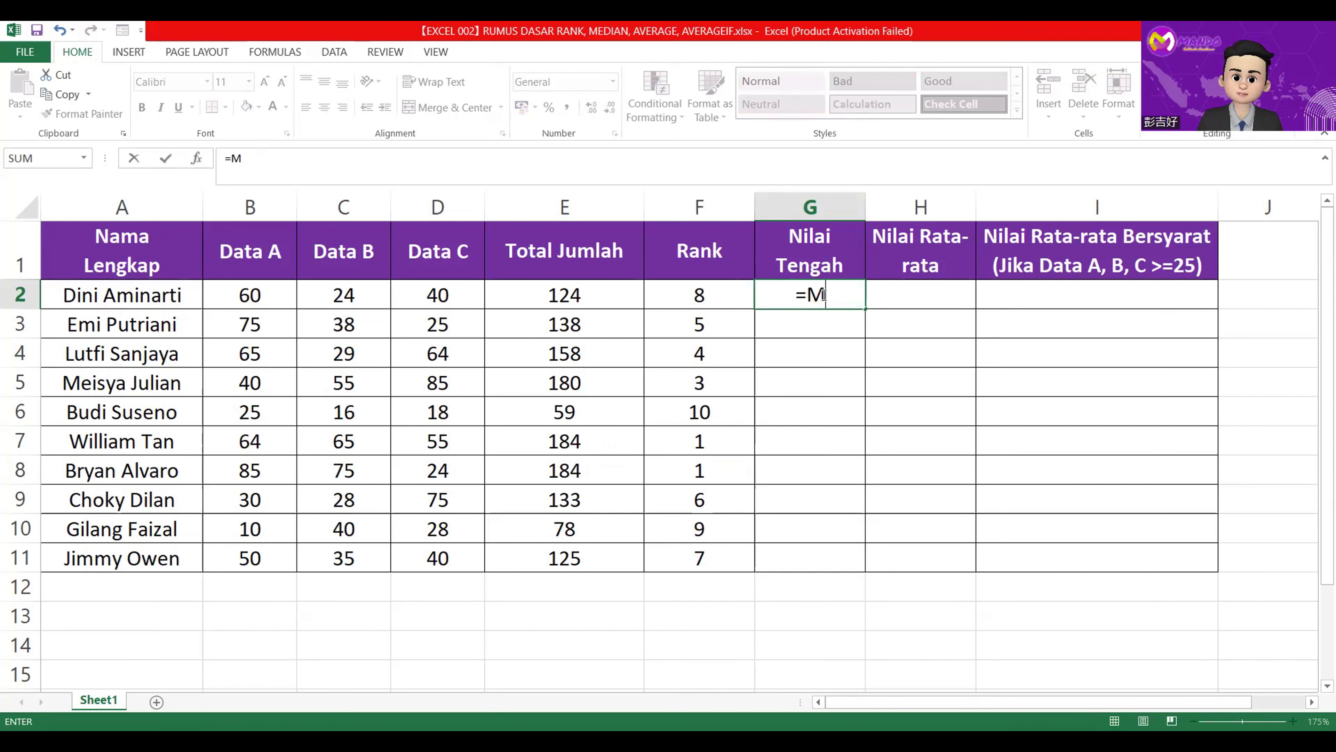
type("edian(")
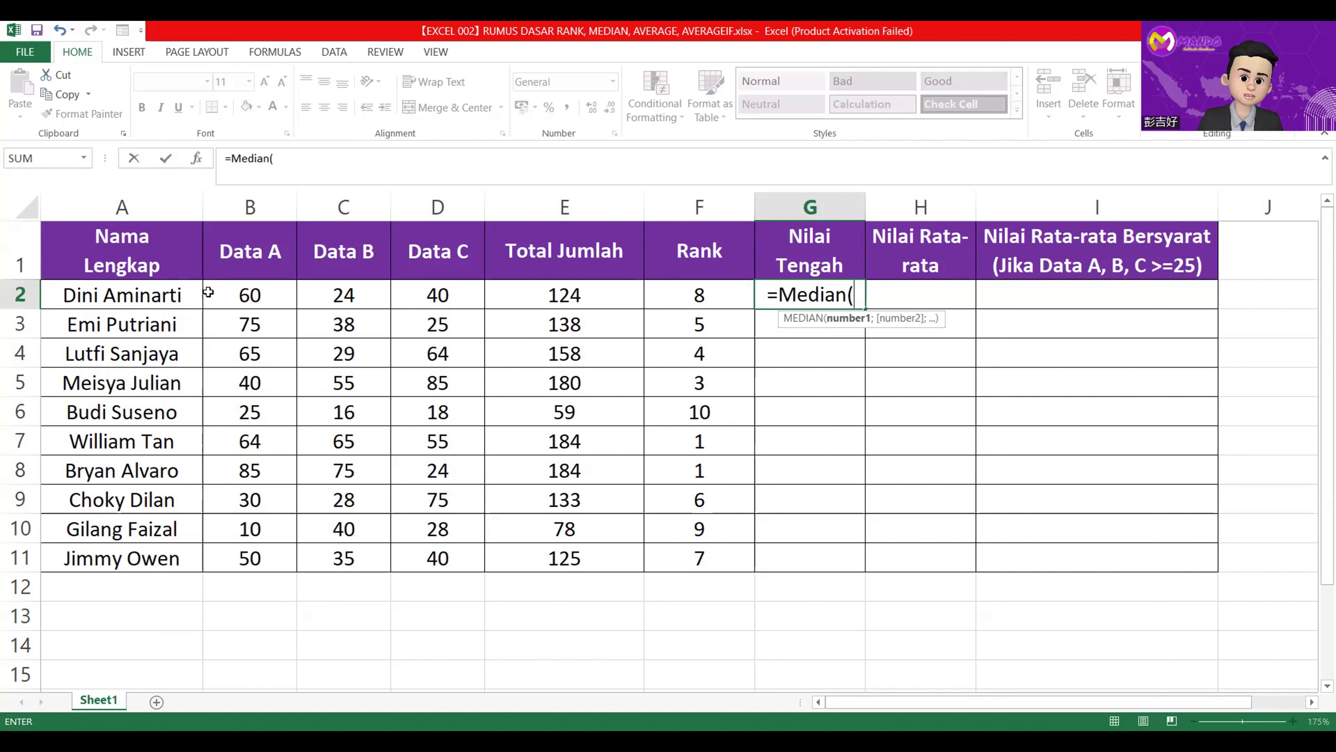
left_click(268, 292)
left_click_drag(268, 292, 319, 294)
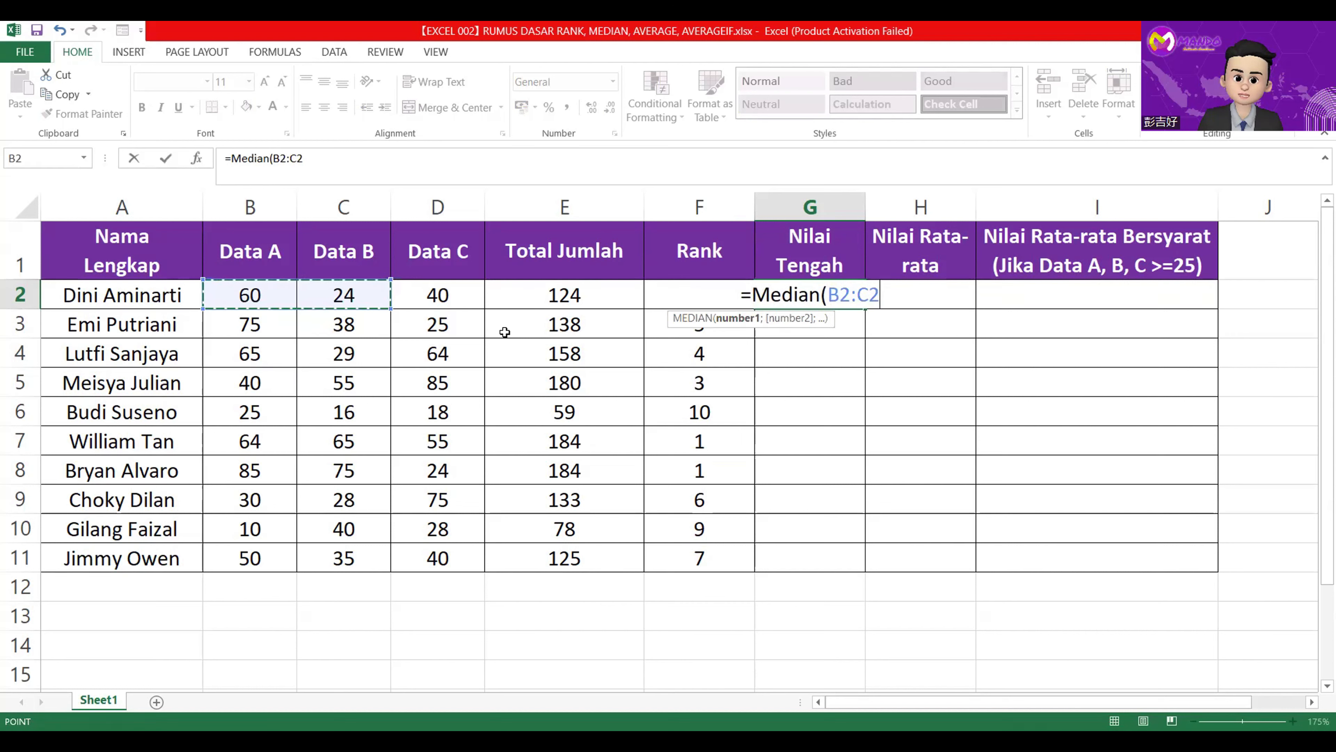
type(")")
key("Return")
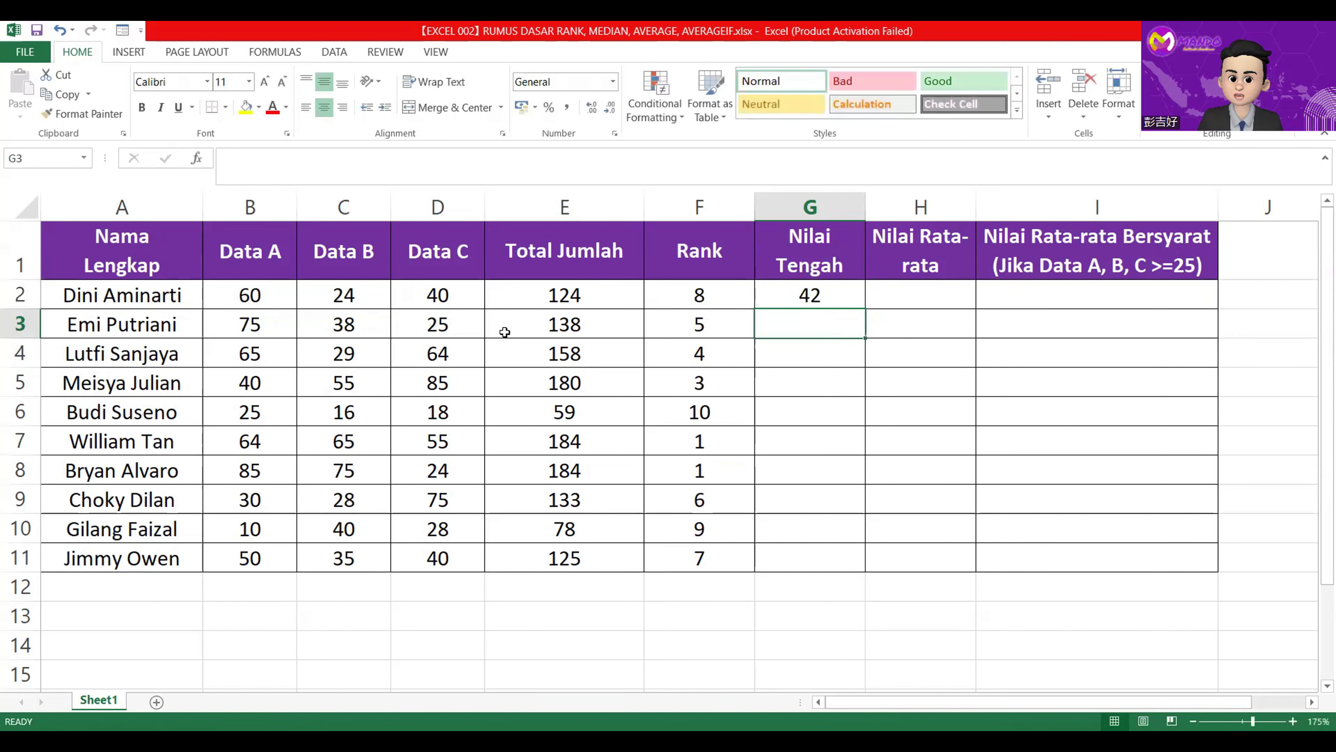
left_click(837, 302)
double_click(864, 308)
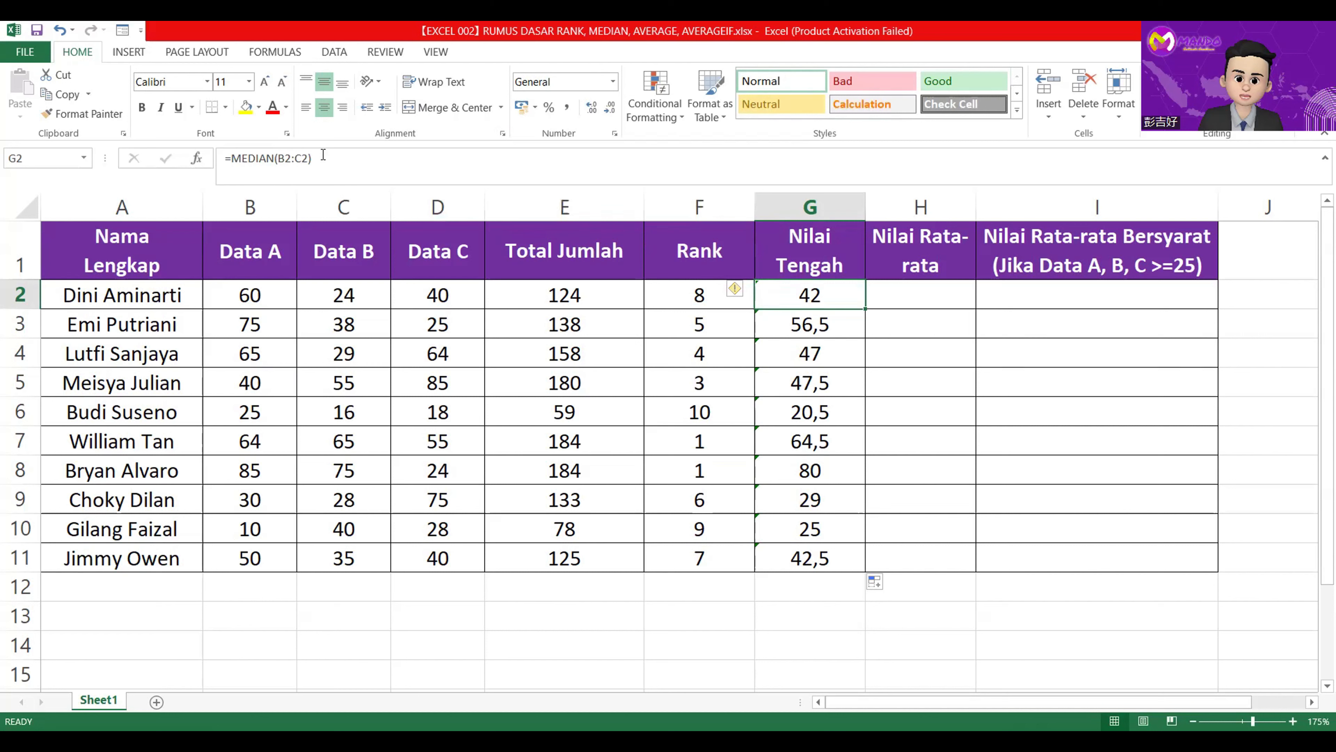
Correct the median range in G2 to B2:D2 and refill the formula down to G11.
left_click_drag(310, 158, 282, 159)
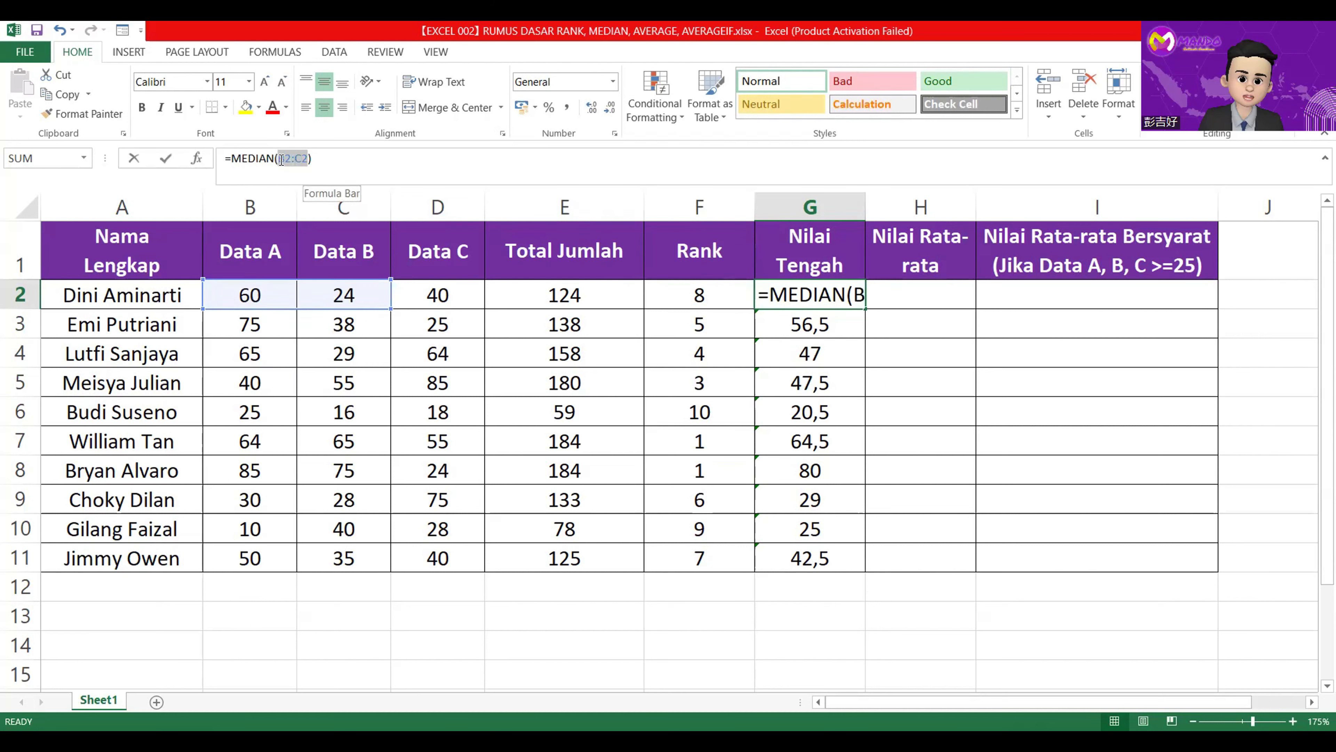
left_click_drag(242, 291, 429, 293)
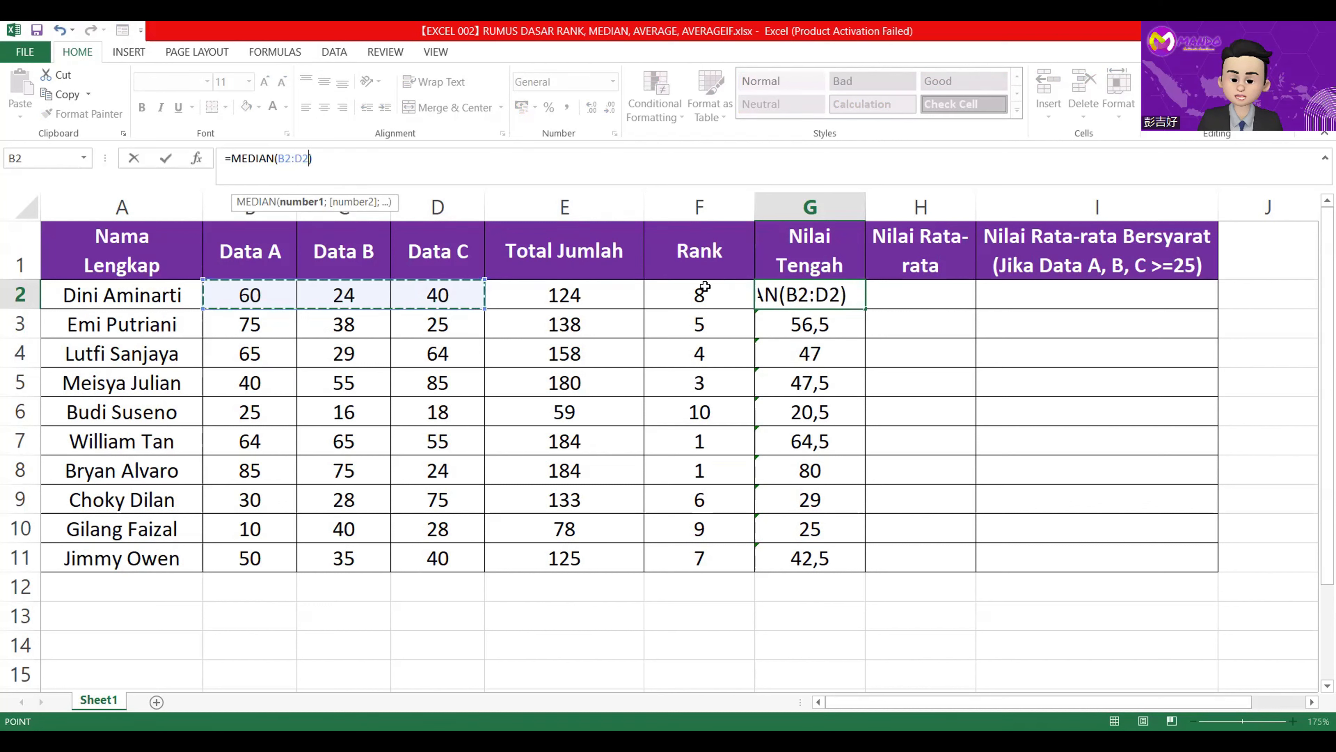
key("Return")
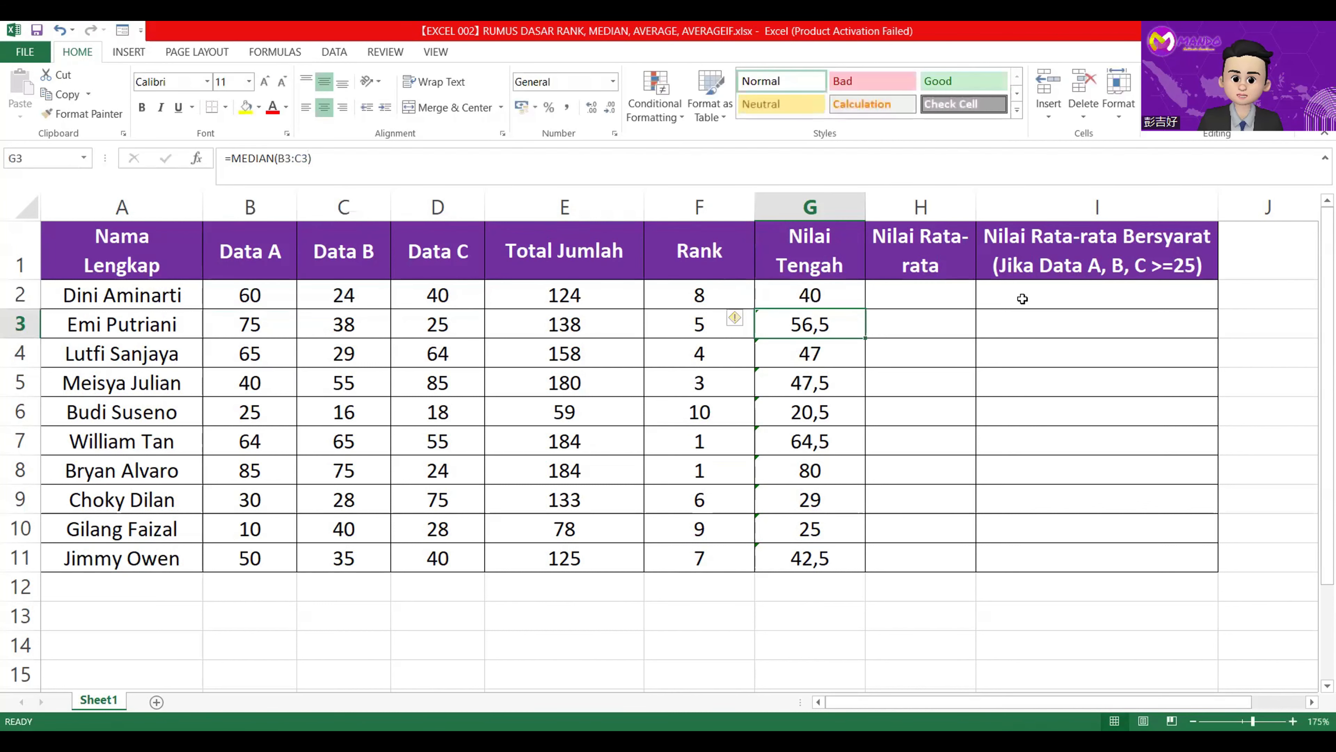
left_click(836, 297)
double_click(867, 310)
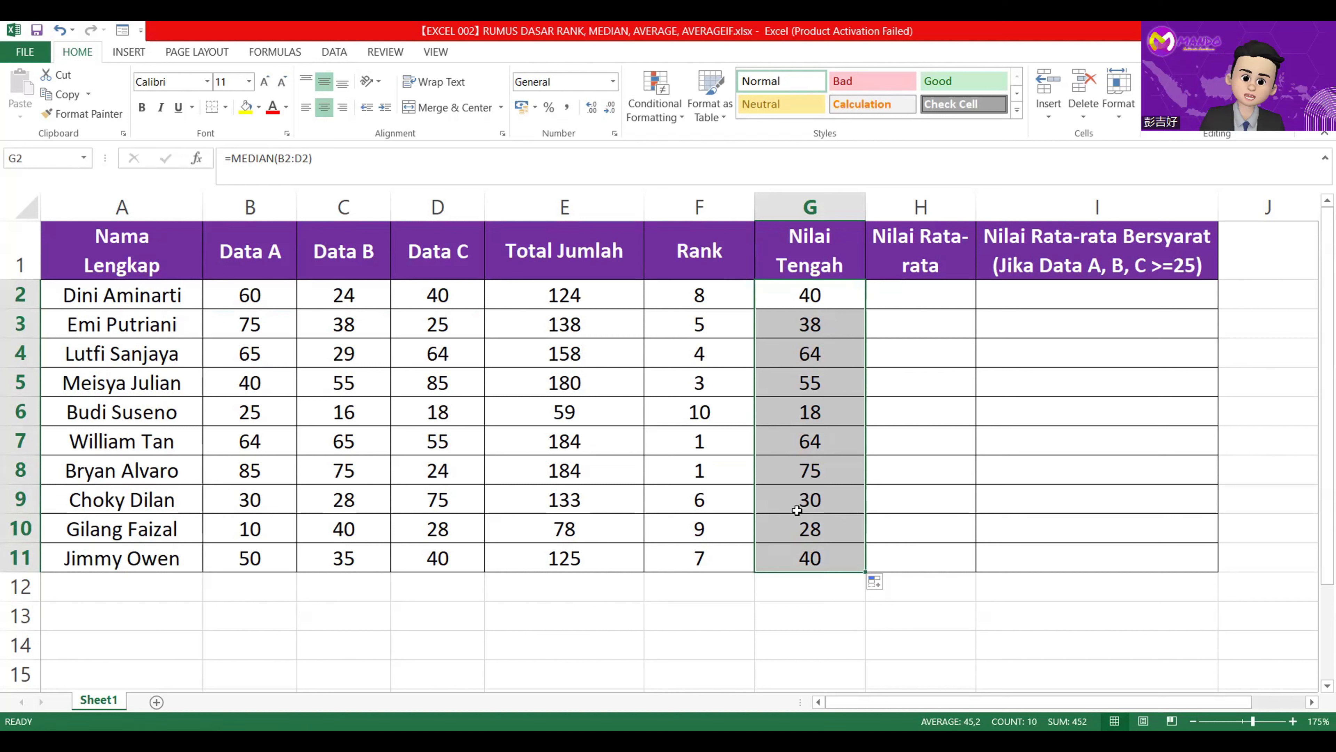
Review the Data A, Data B and Data C columns and their values in rows 2 and 3.
left_click(435, 247)
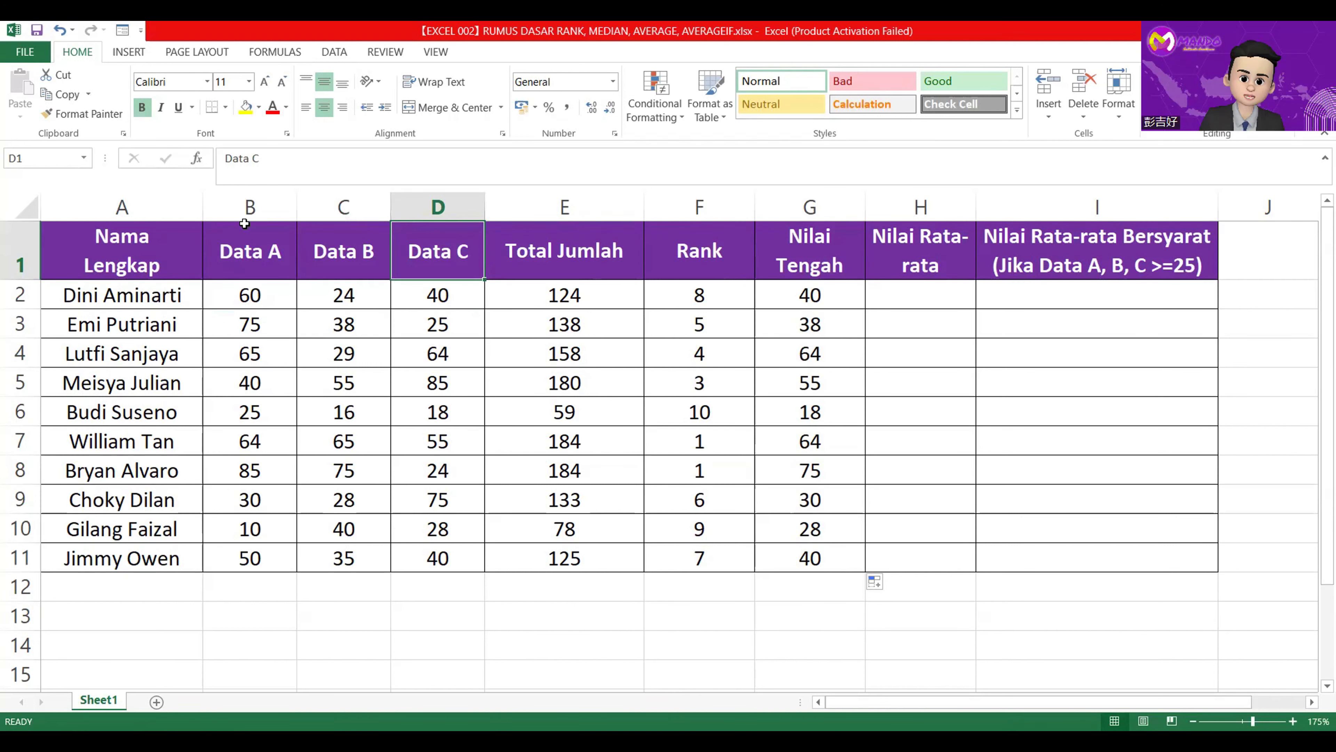
left_click(249, 252)
left_click(321, 254)
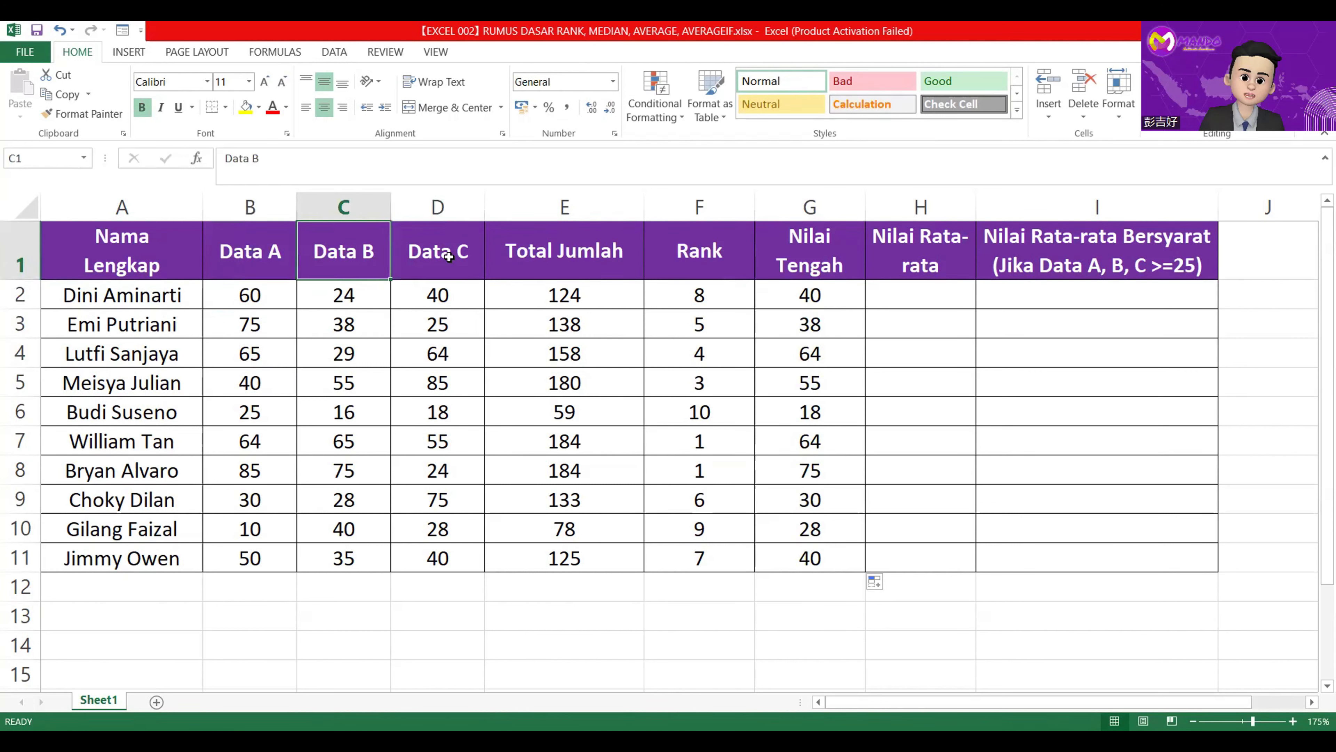
left_click(442, 254)
left_click_drag(261, 294, 428, 292)
left_click(428, 292)
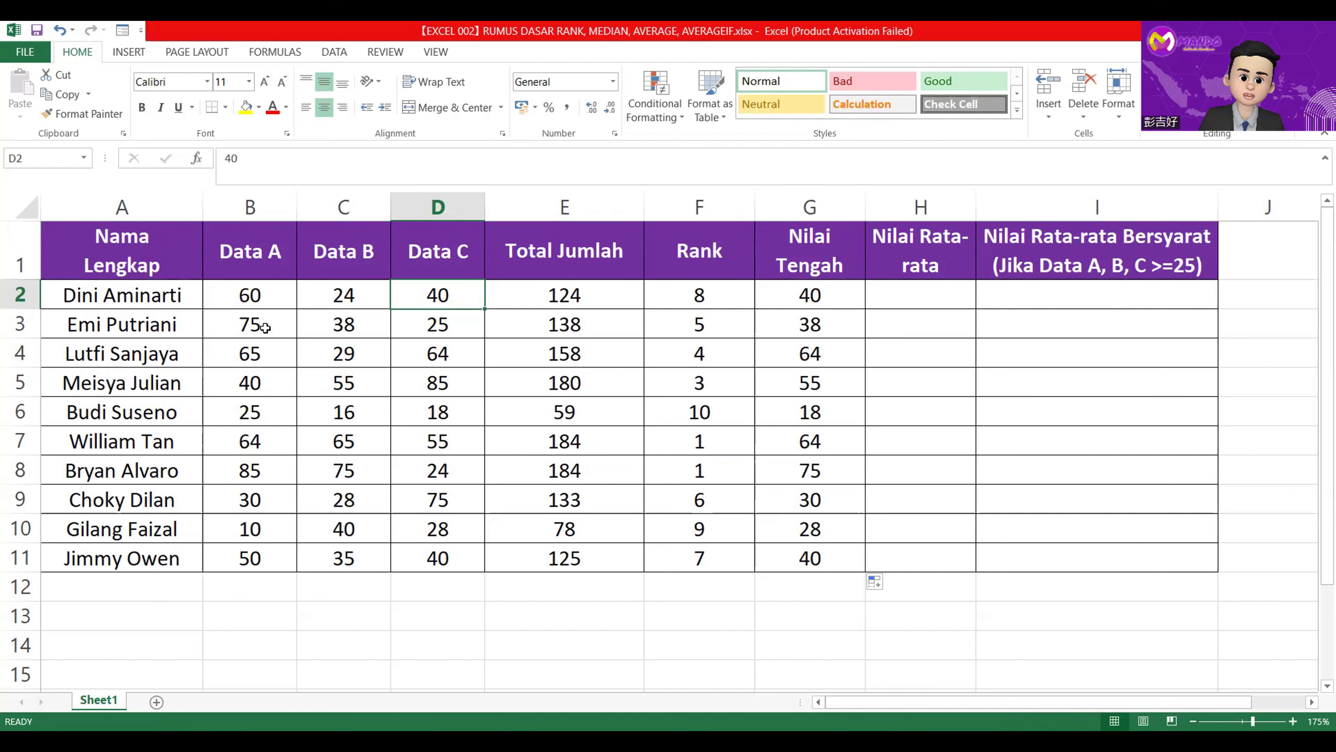
left_click_drag(265, 328, 416, 332)
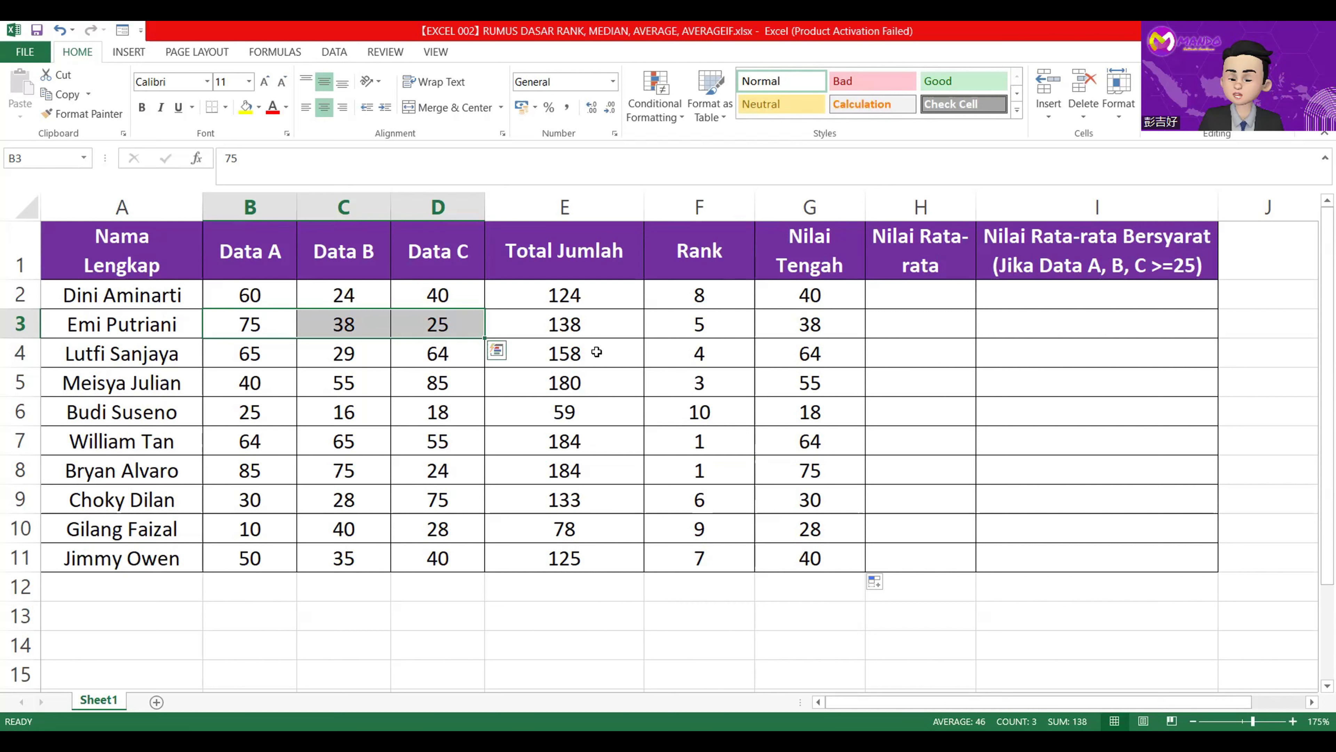
Enter =AVERAGE(B2:D2) in H2 under Nilai Rata-rata and fill the formula down to H11.
left_click(904, 293)
left_click(861, 168)
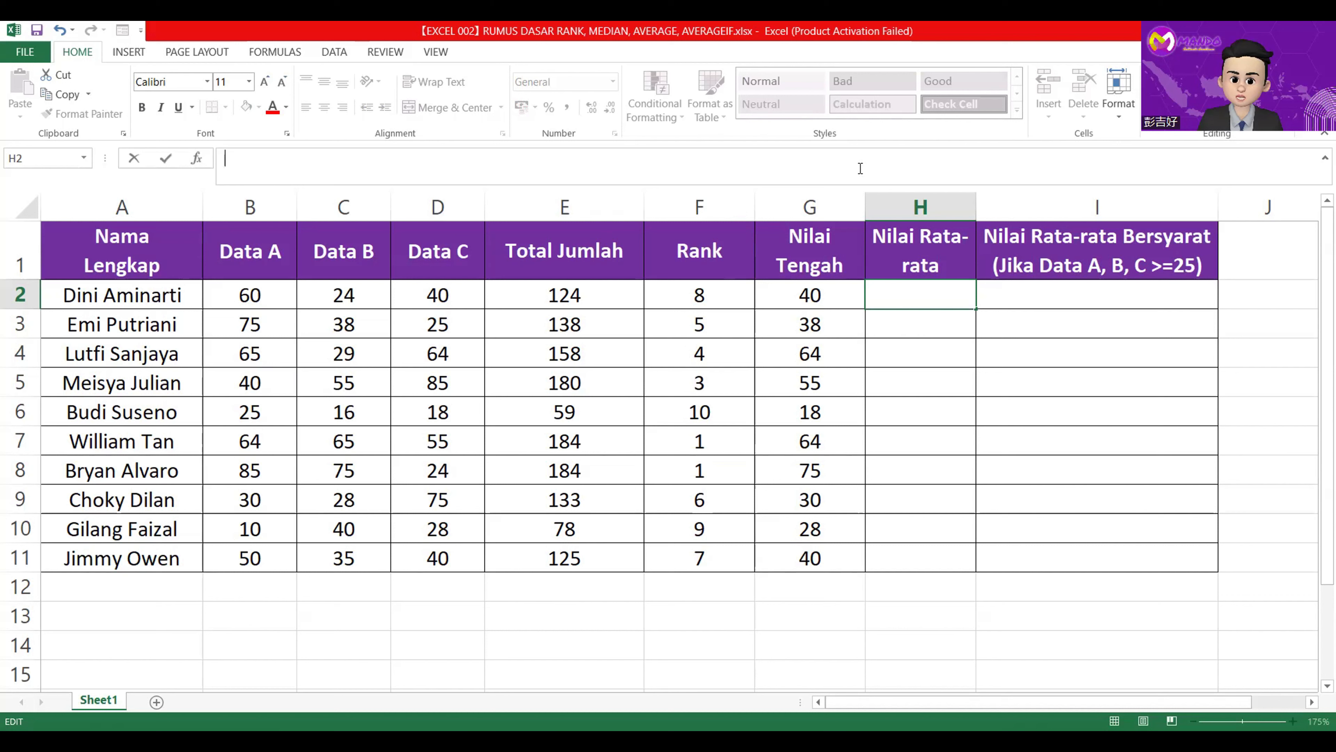
type("=")
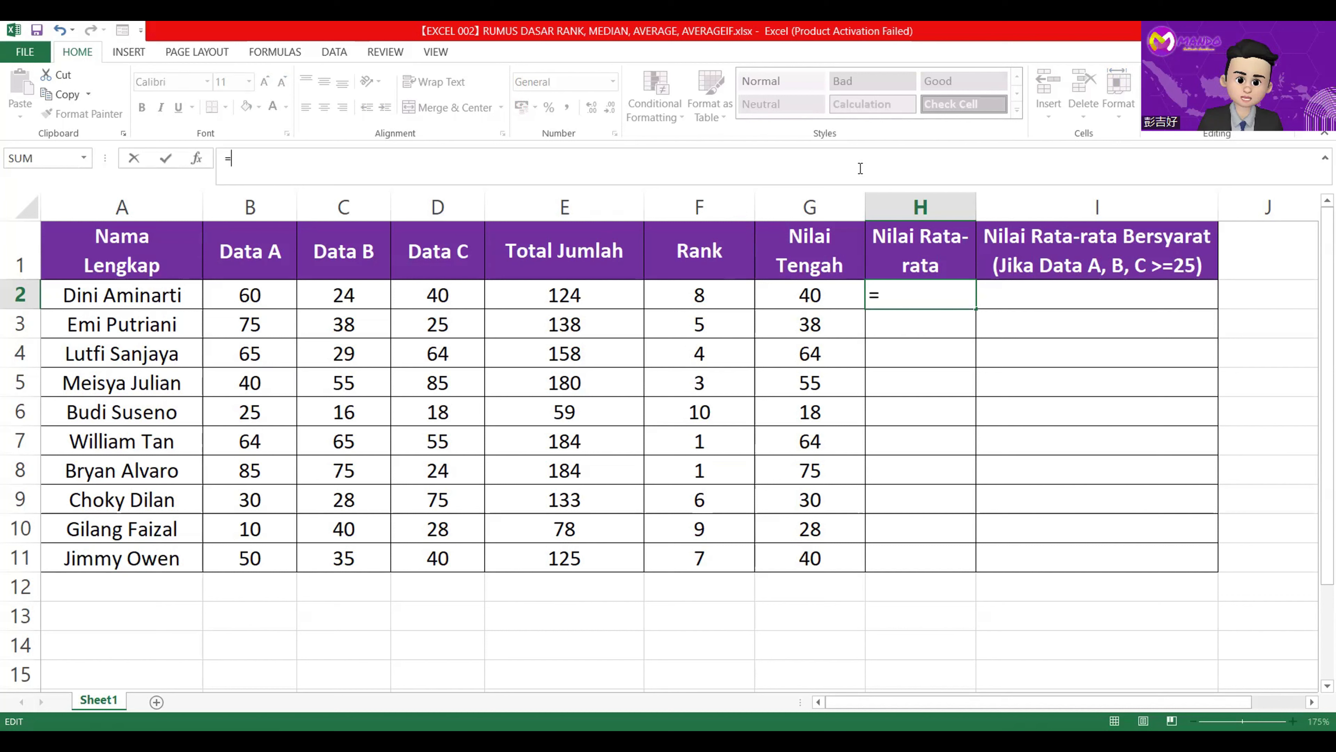
type("Av")
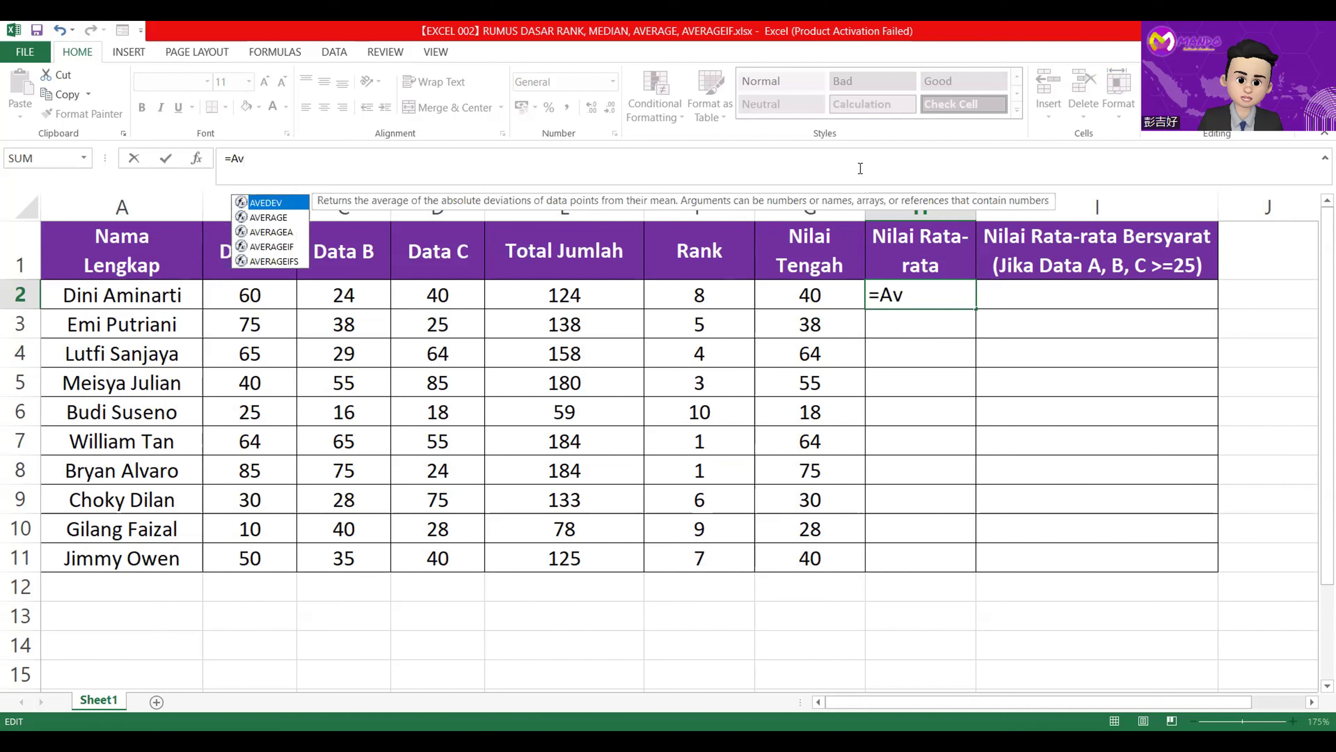
type("erage")
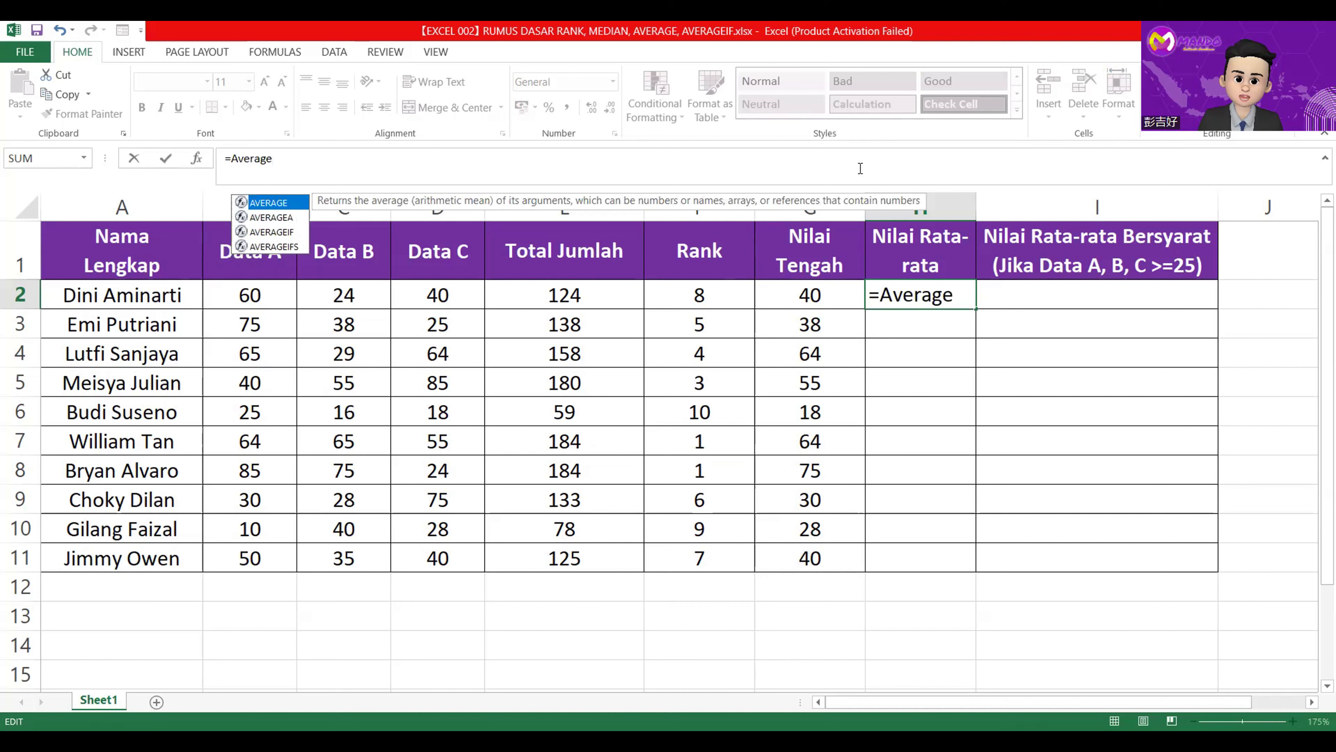
type("(")
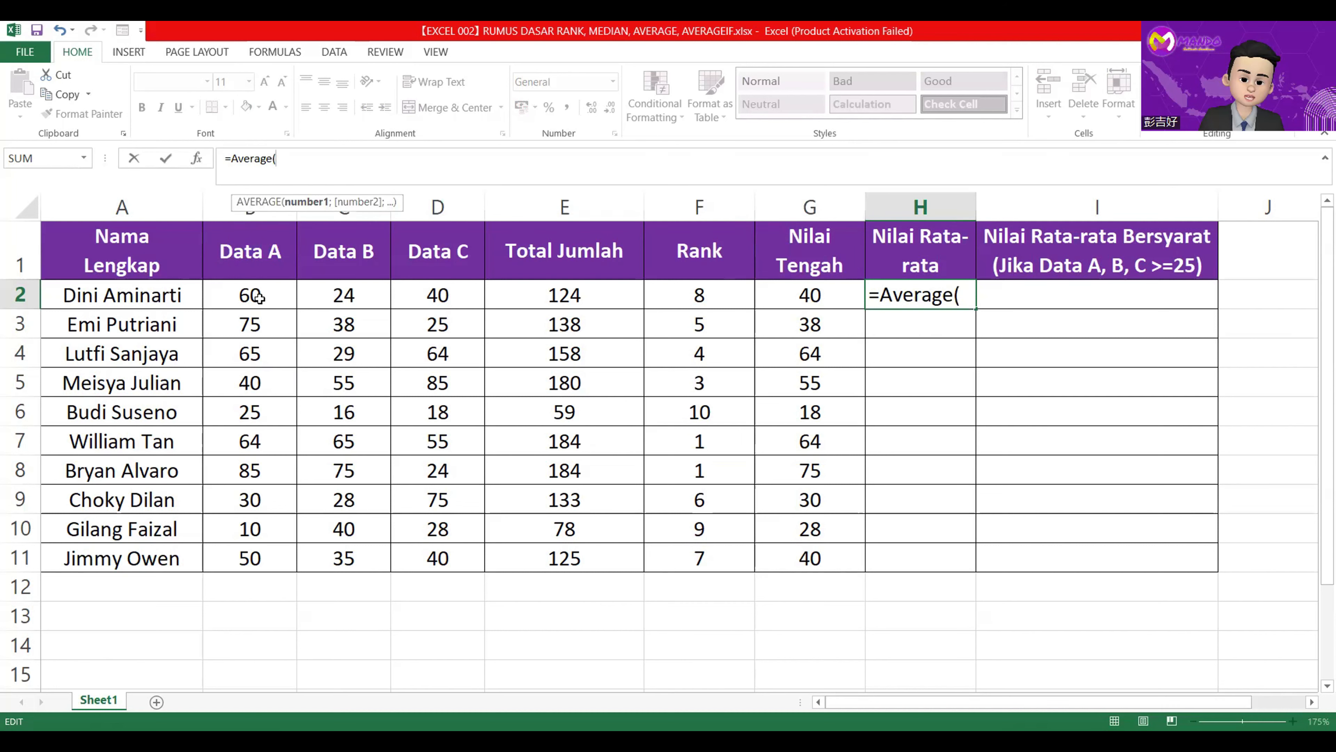
left_click_drag(257, 297, 426, 297)
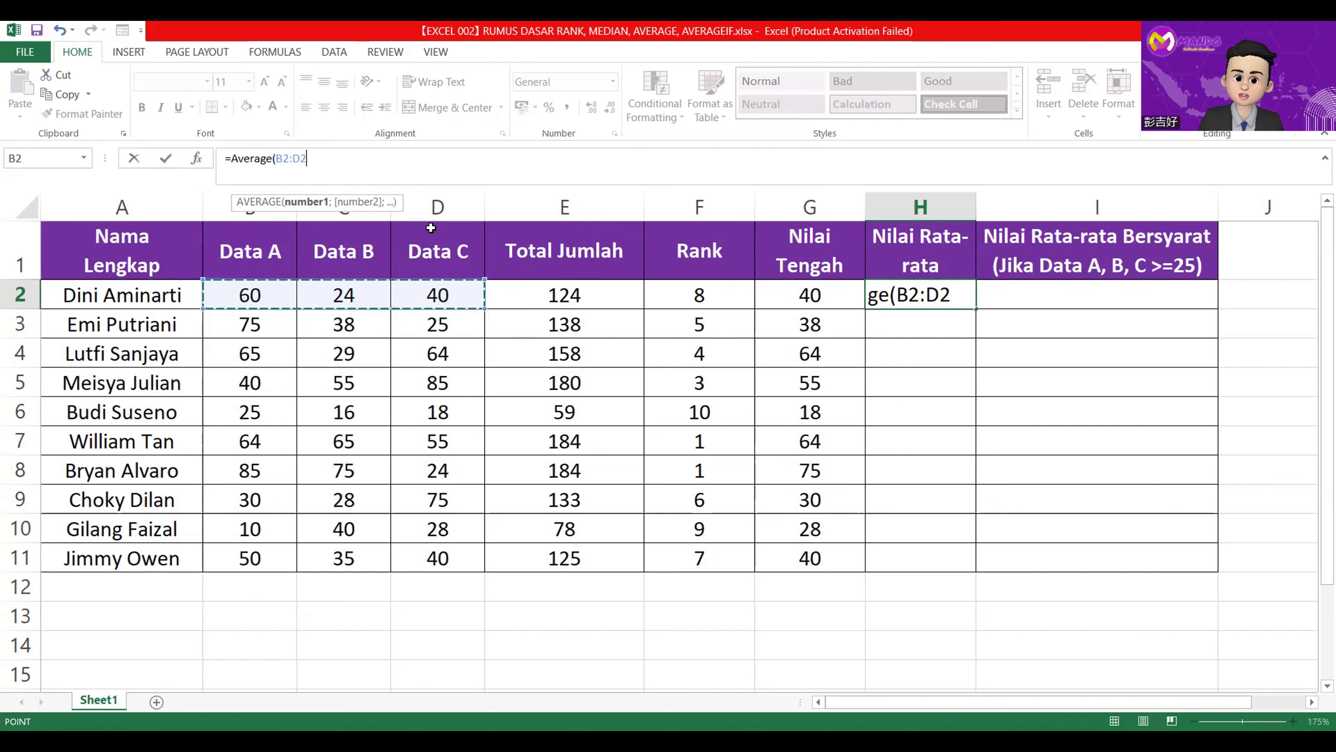
type(")")
key("Return")
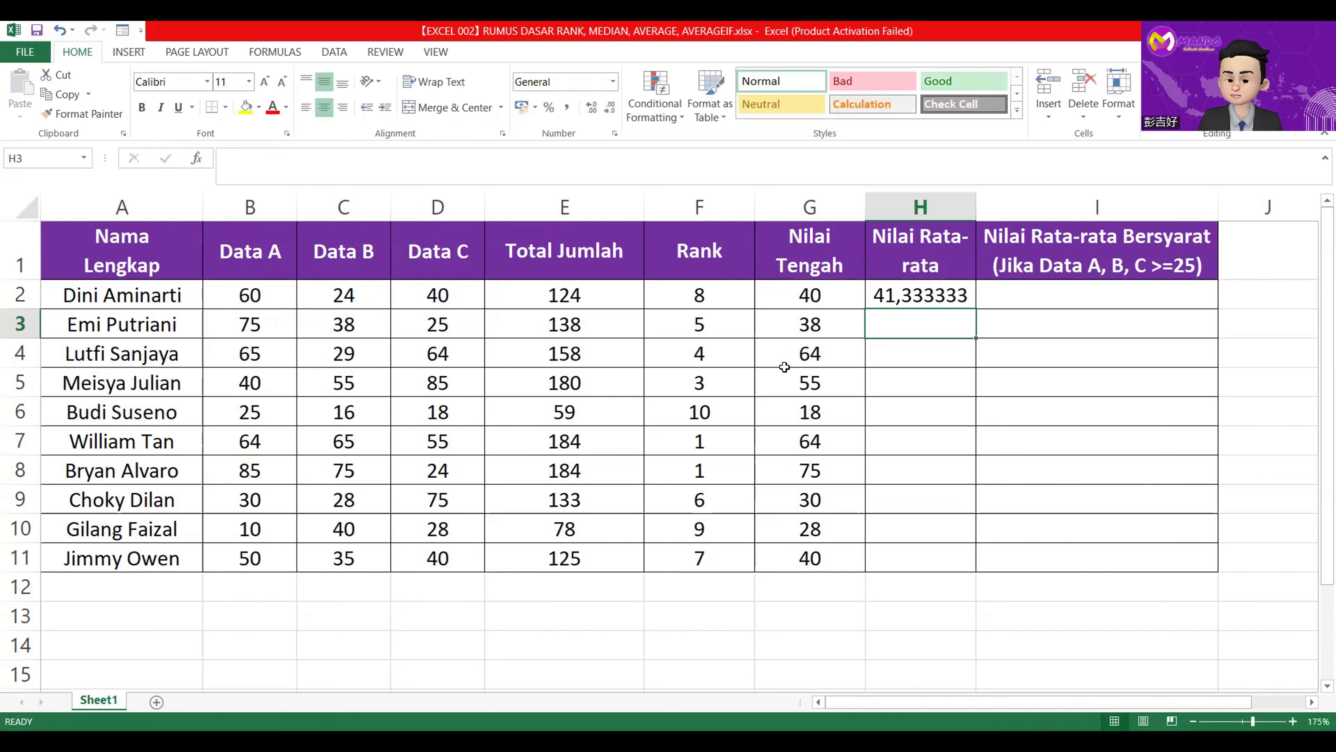
left_click(970, 298)
double_click(975, 308)
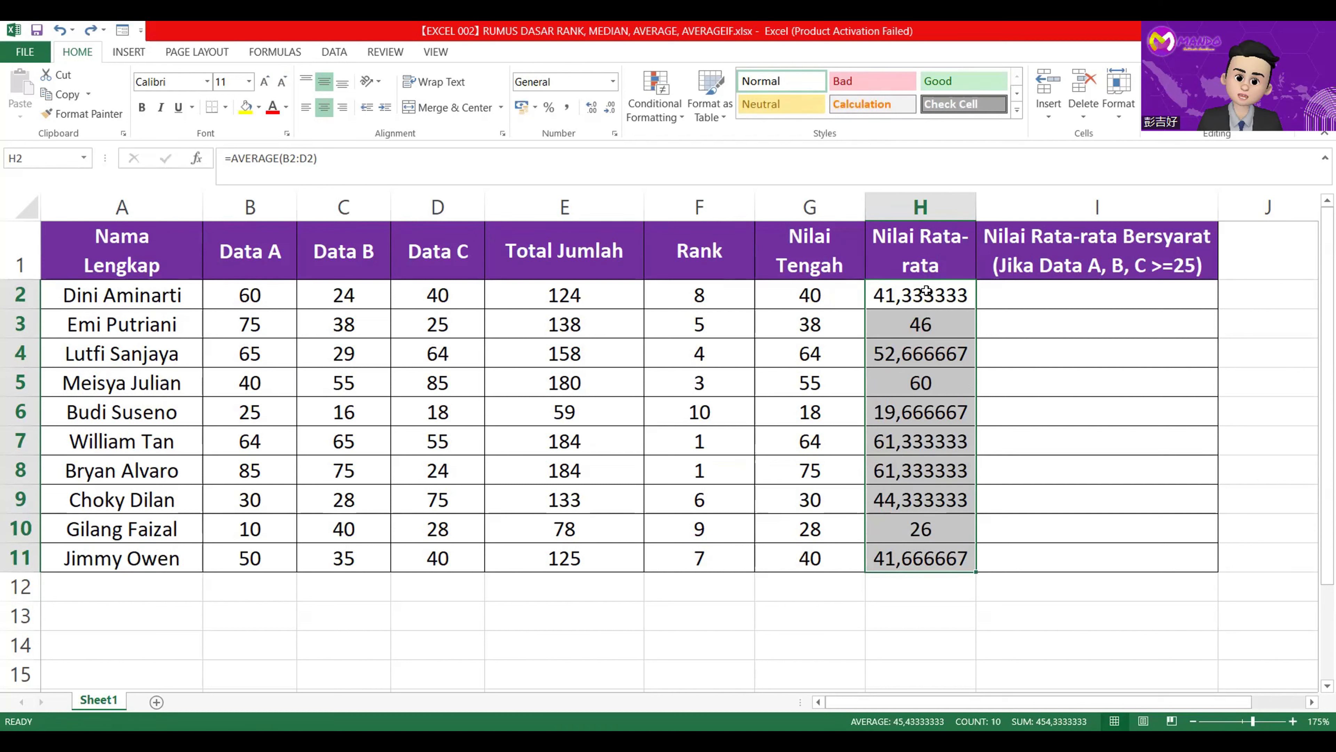
Reduce the averages in H2:H11 to two decimal places.
left_click(612, 115)
left_click(611, 115)
left_click(611, 115)
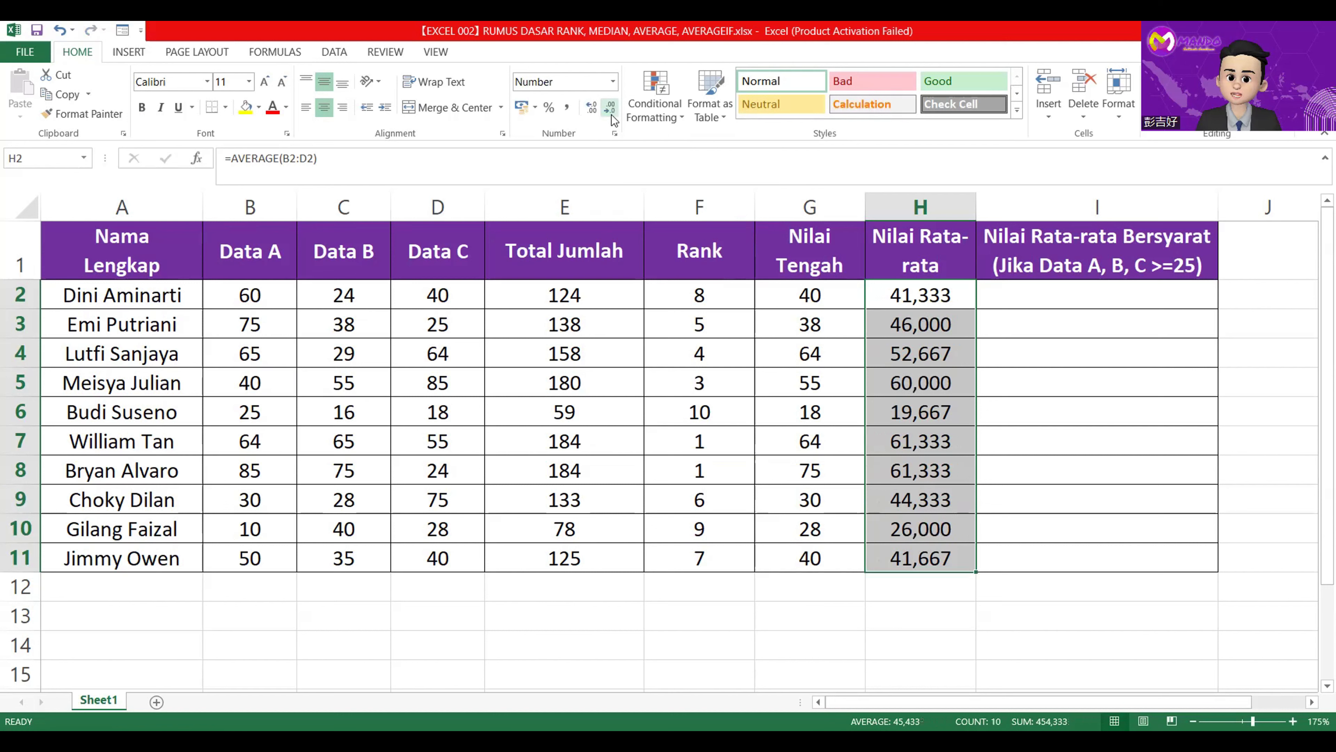
left_click(612, 114)
left_click(1020, 371)
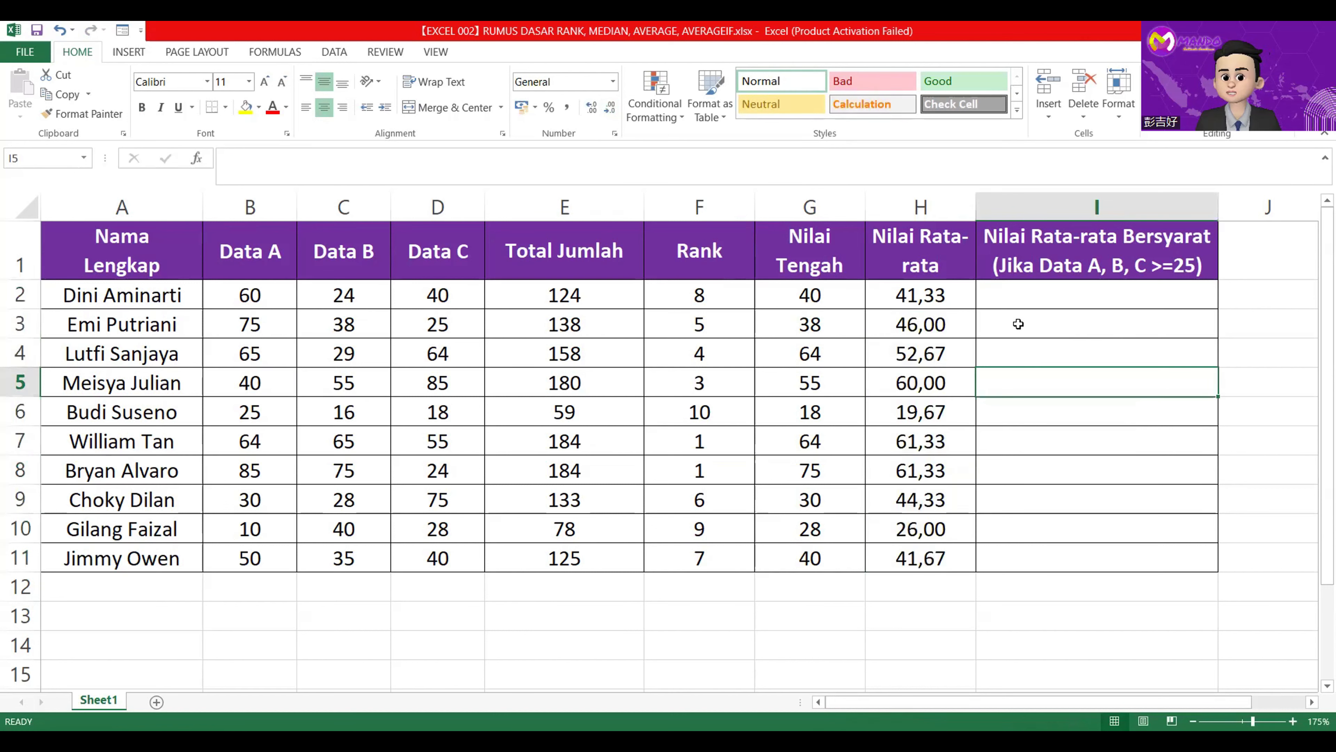
Enter =AVERAGEIF(B2:D2;">=25") in I2 under Nilai Rata-rata Bersyarat.
left_click(1024, 292)
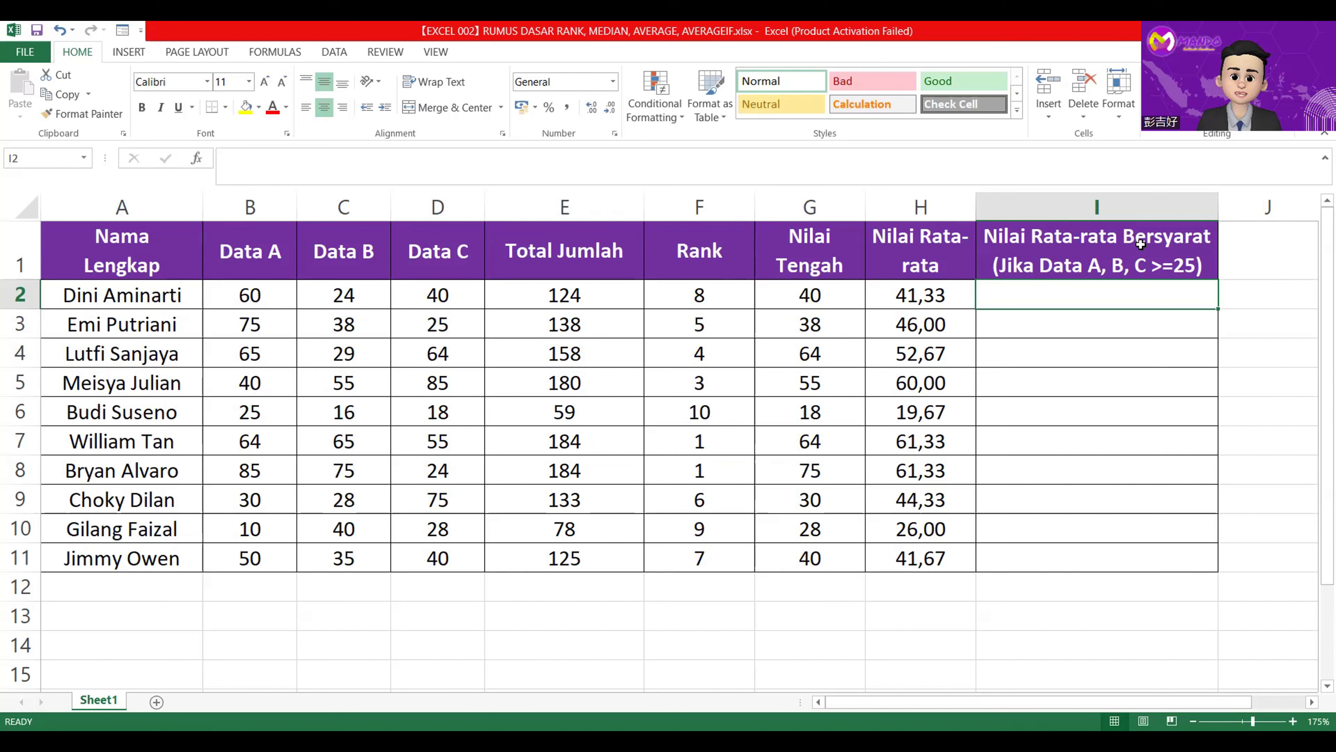
double_click(1086, 298)
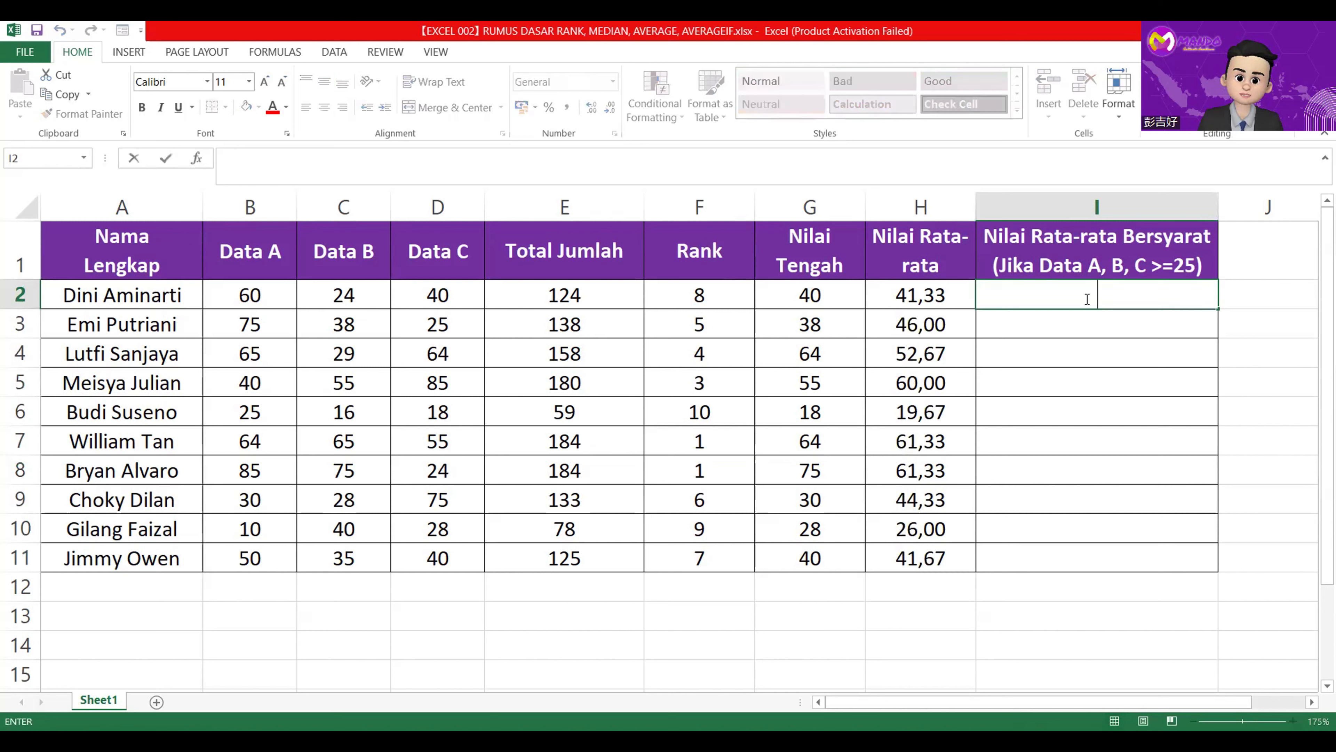
type("=")
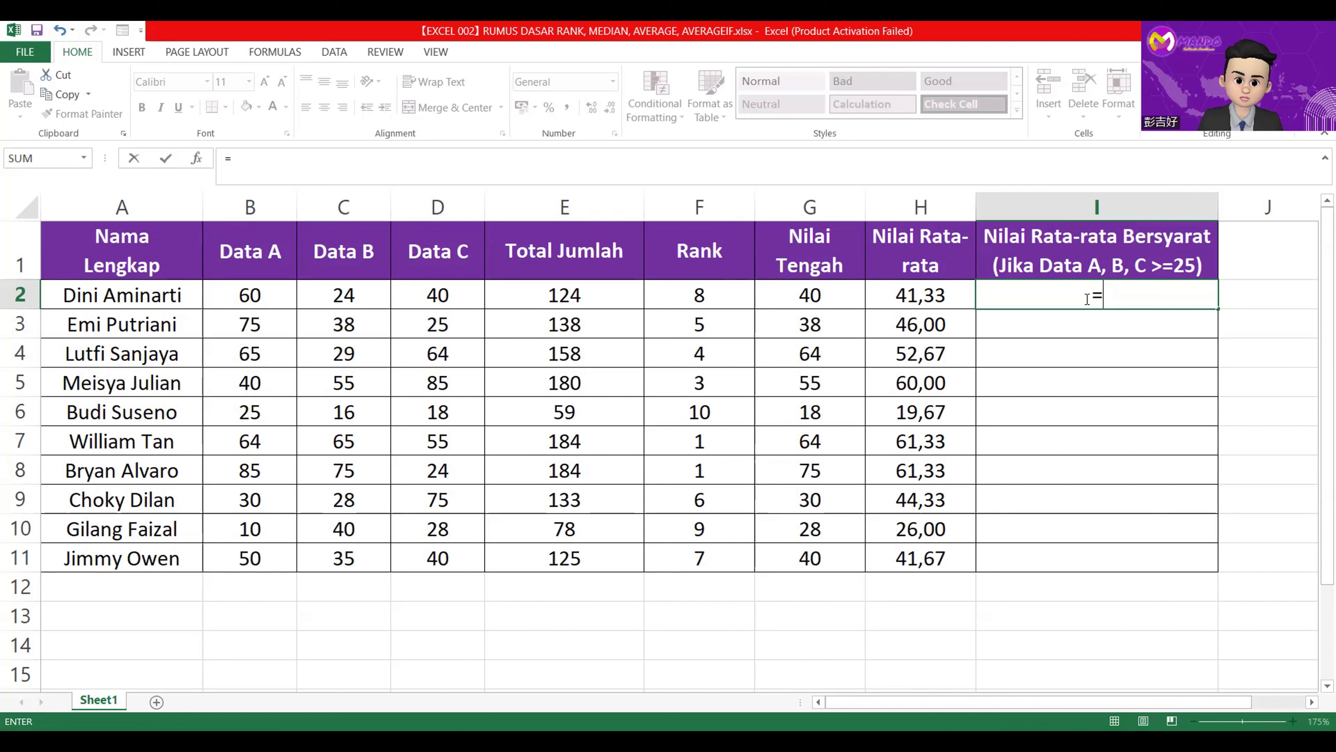
type("Average")
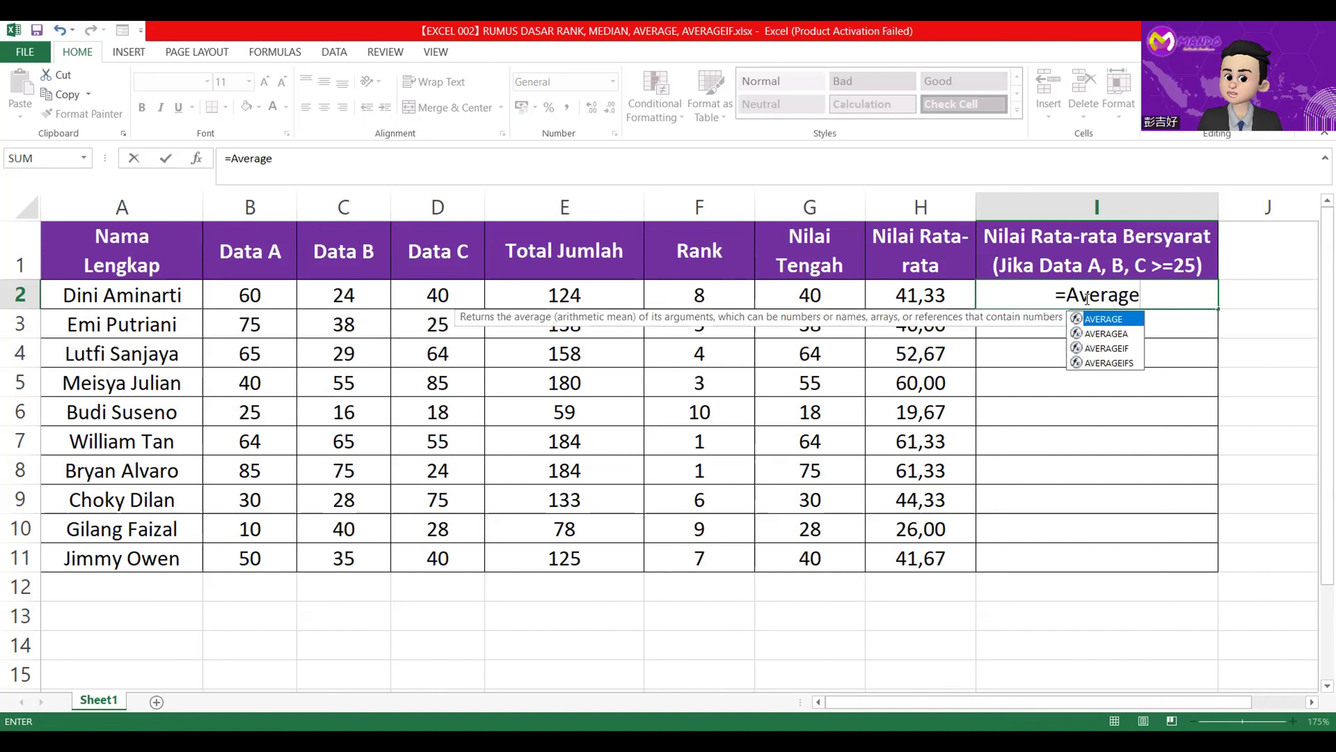
type("if")
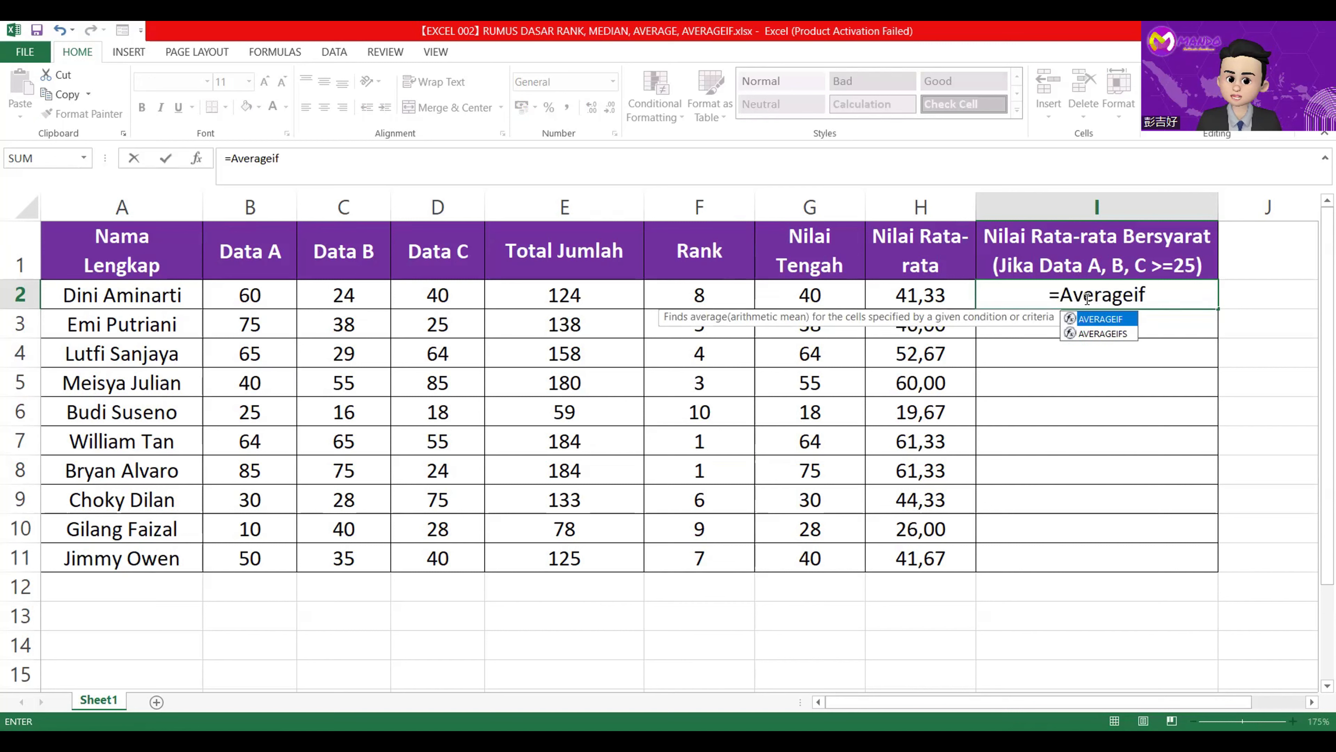
type("(")
left_click(251, 294)
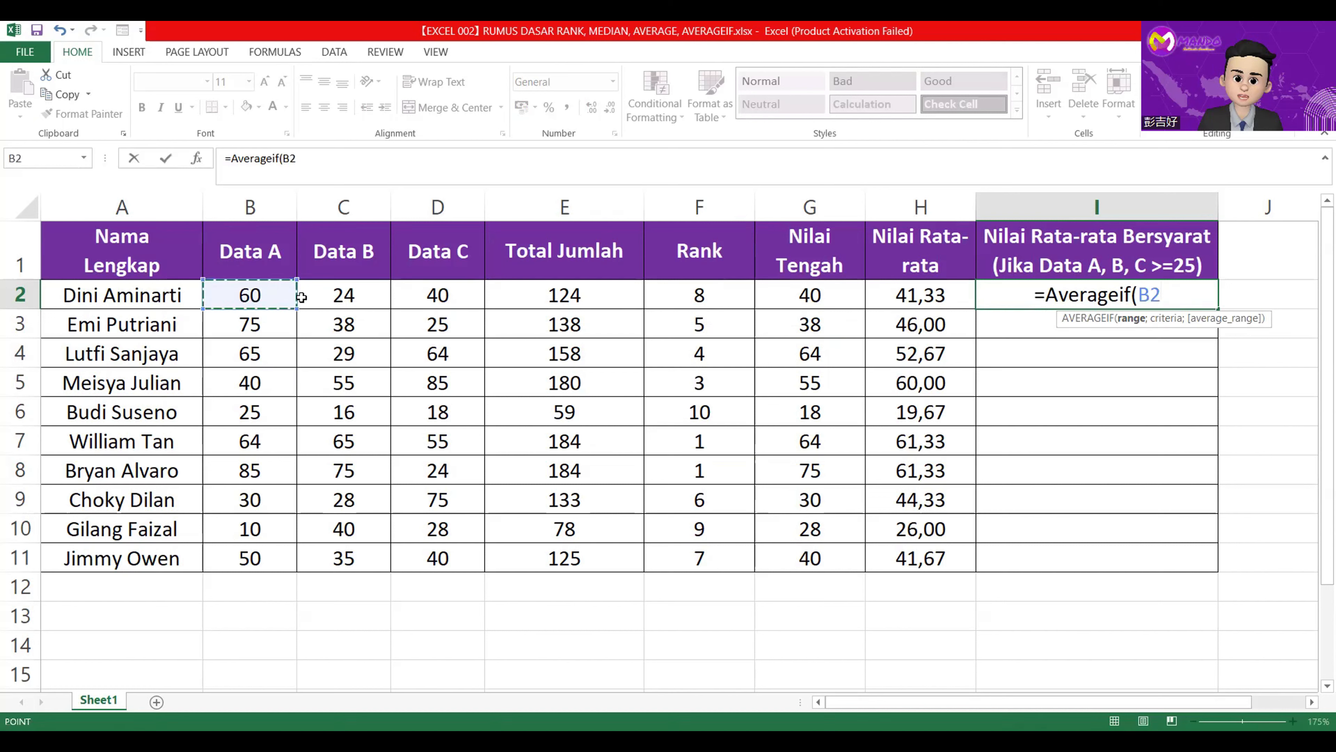
left_click_drag(406, 295, 437, 296)
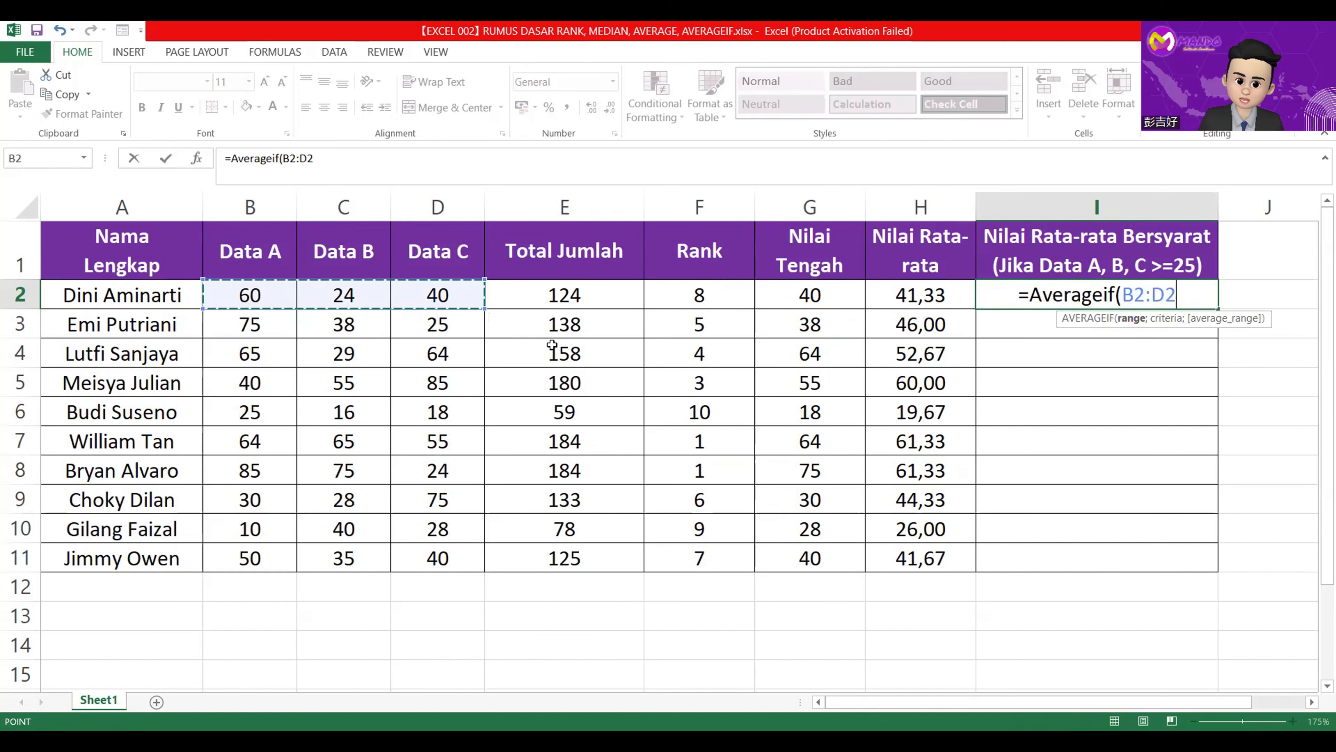
type(";\"")
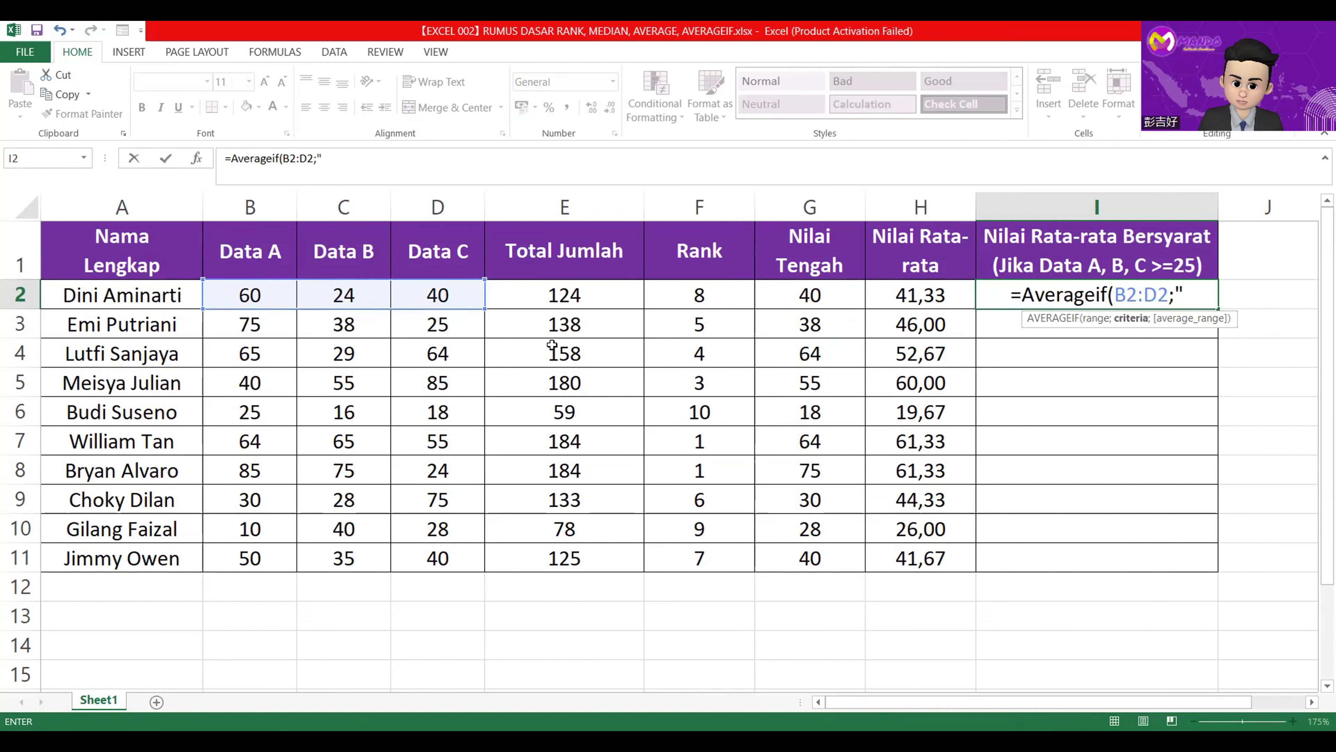
type(">")
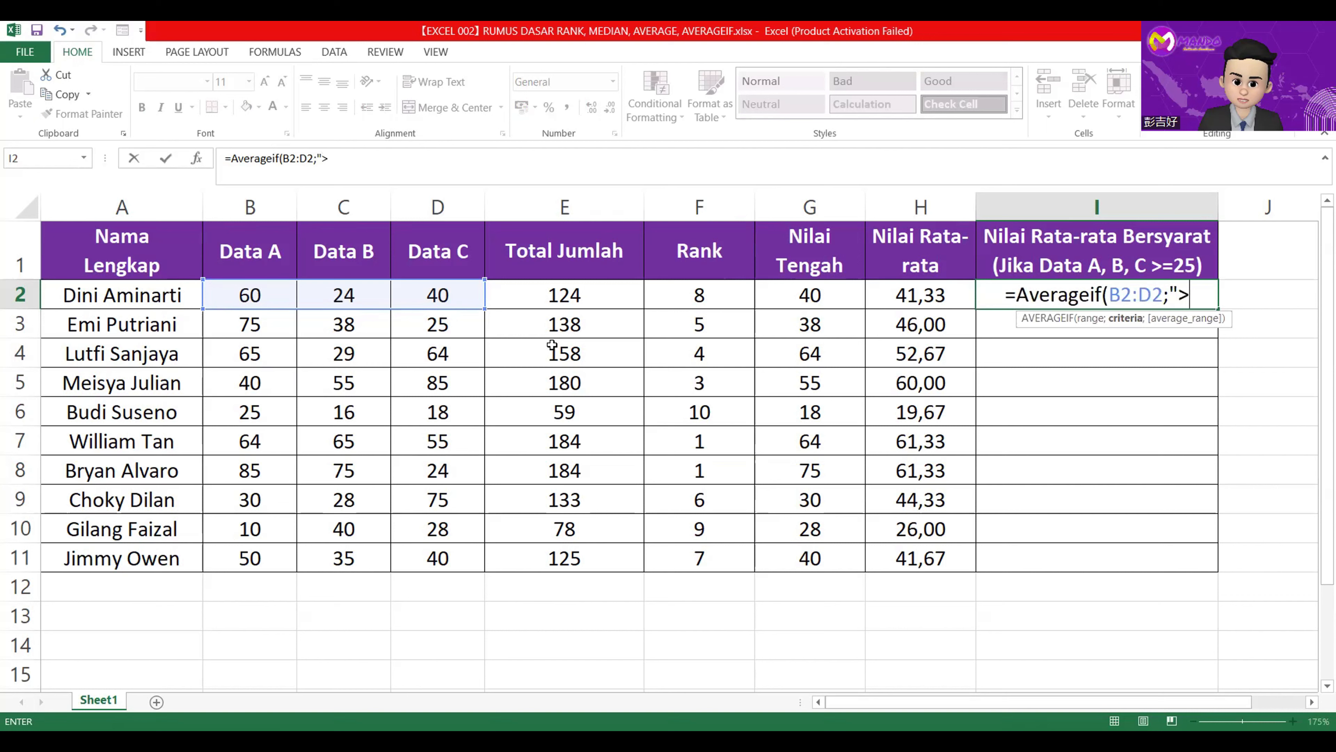
type("=25)")
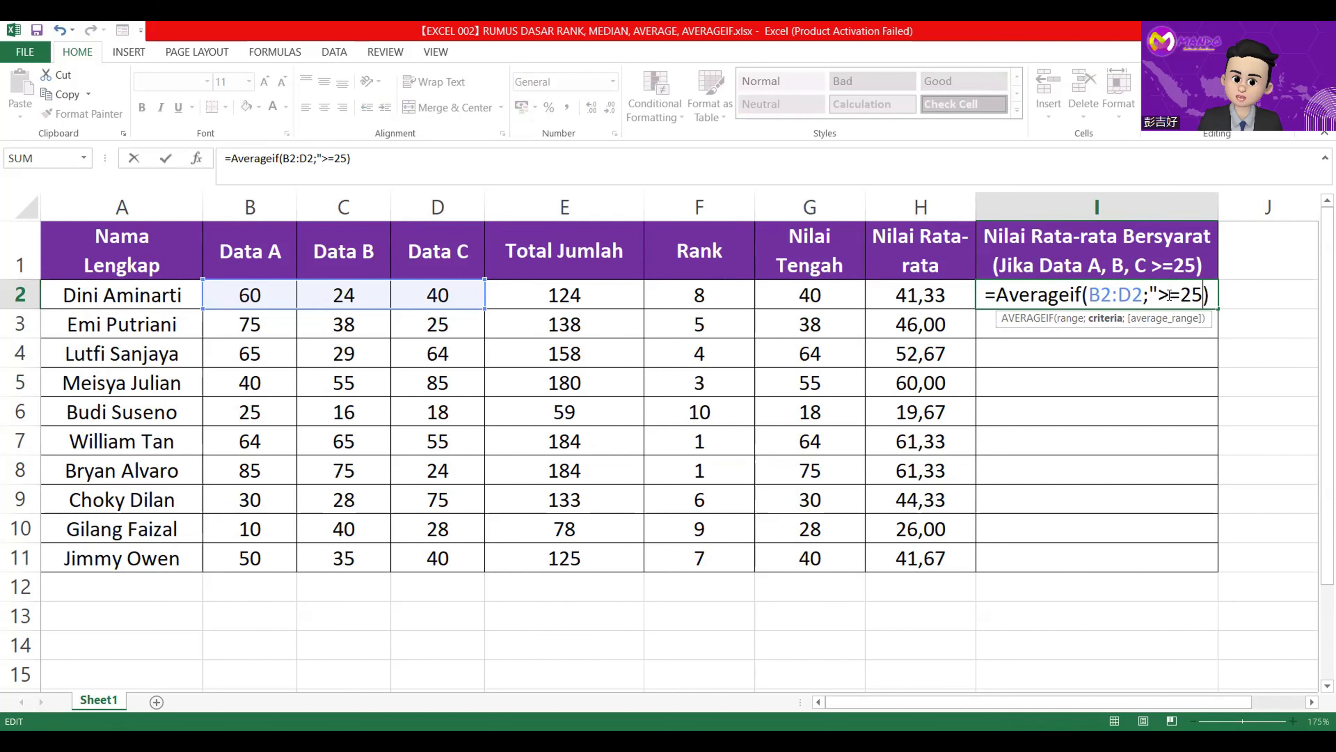
type("\"")
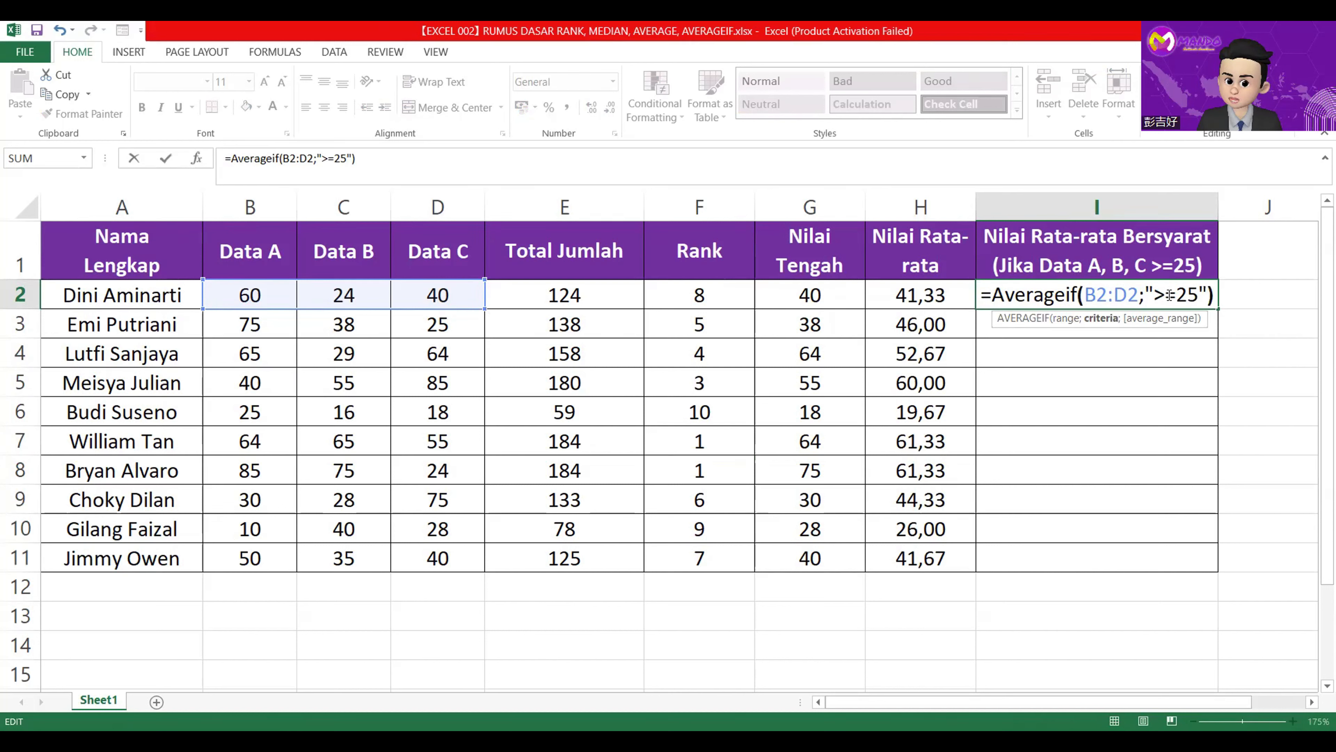
key("Return")
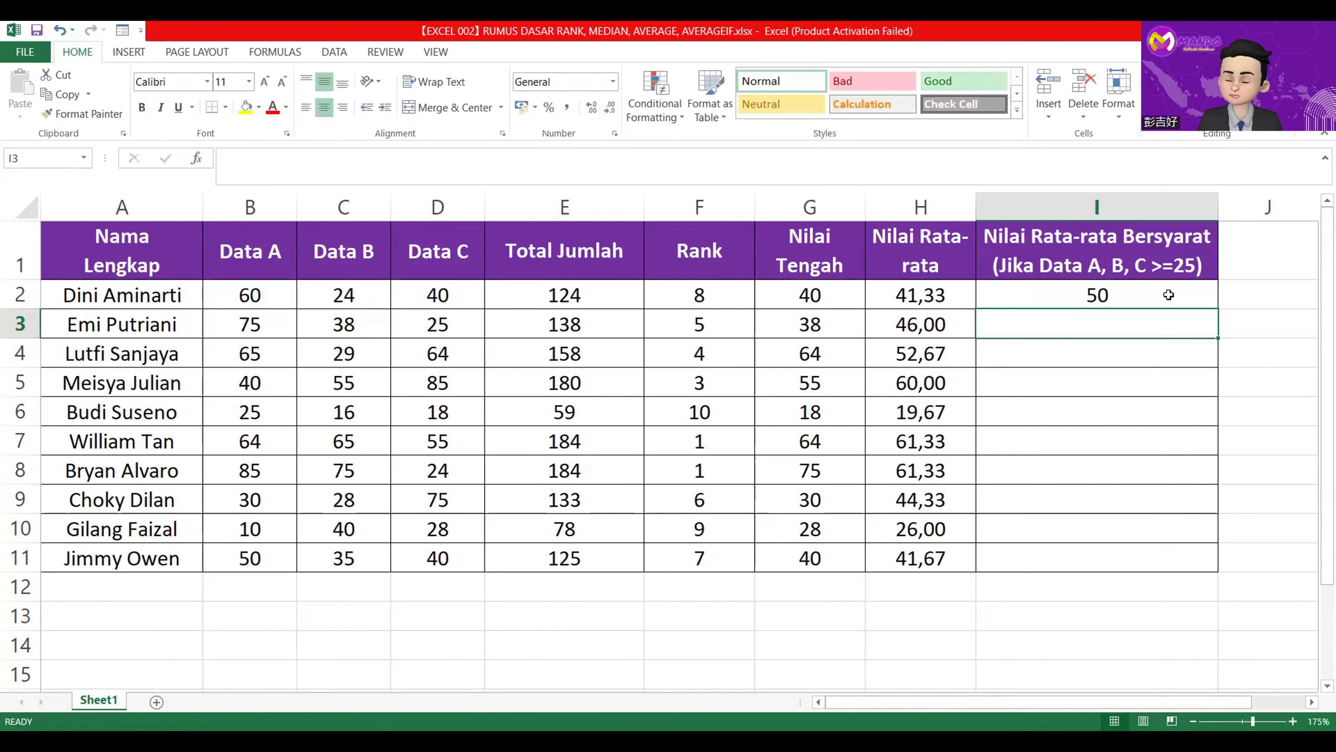
Fill the conditional average formula from I2 down to I11 and format I2:I11 to two decimal places.
left_click(1168, 295)
double_click(1217, 308)
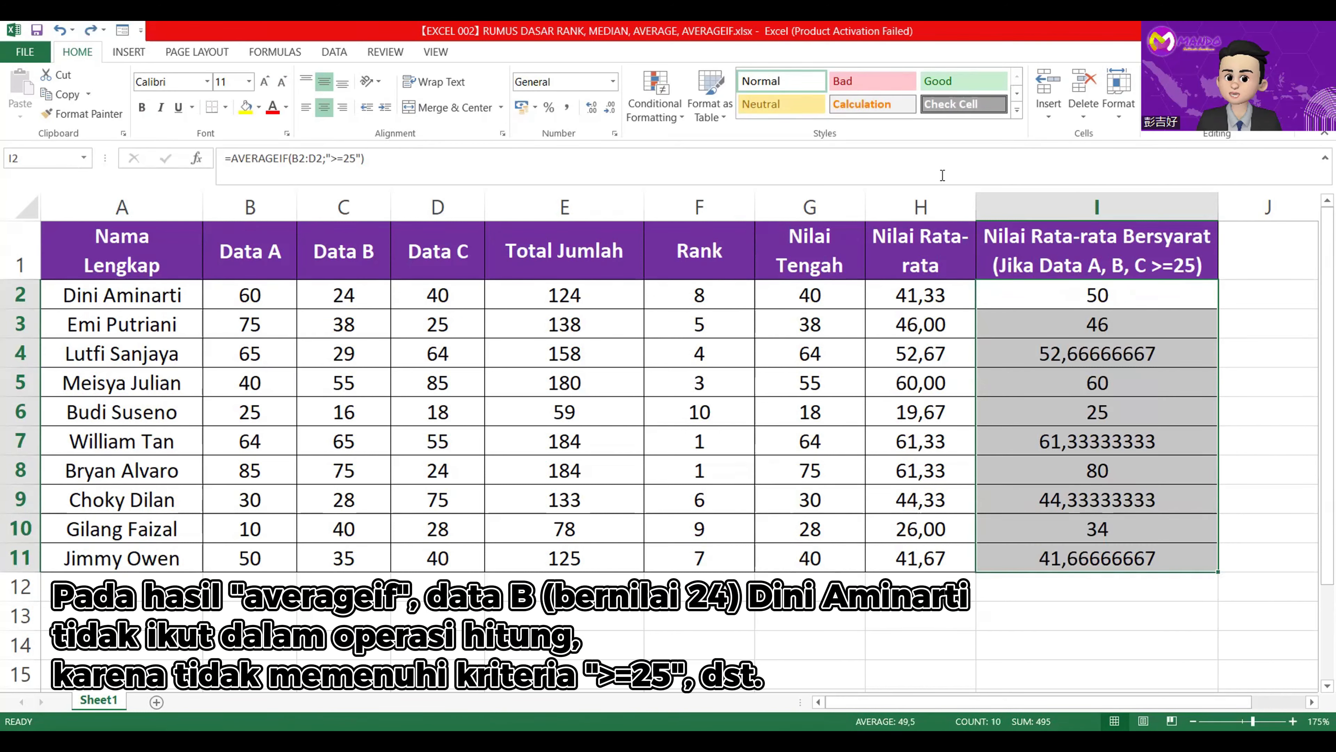
left_click(610, 109)
left_click(1076, 590)
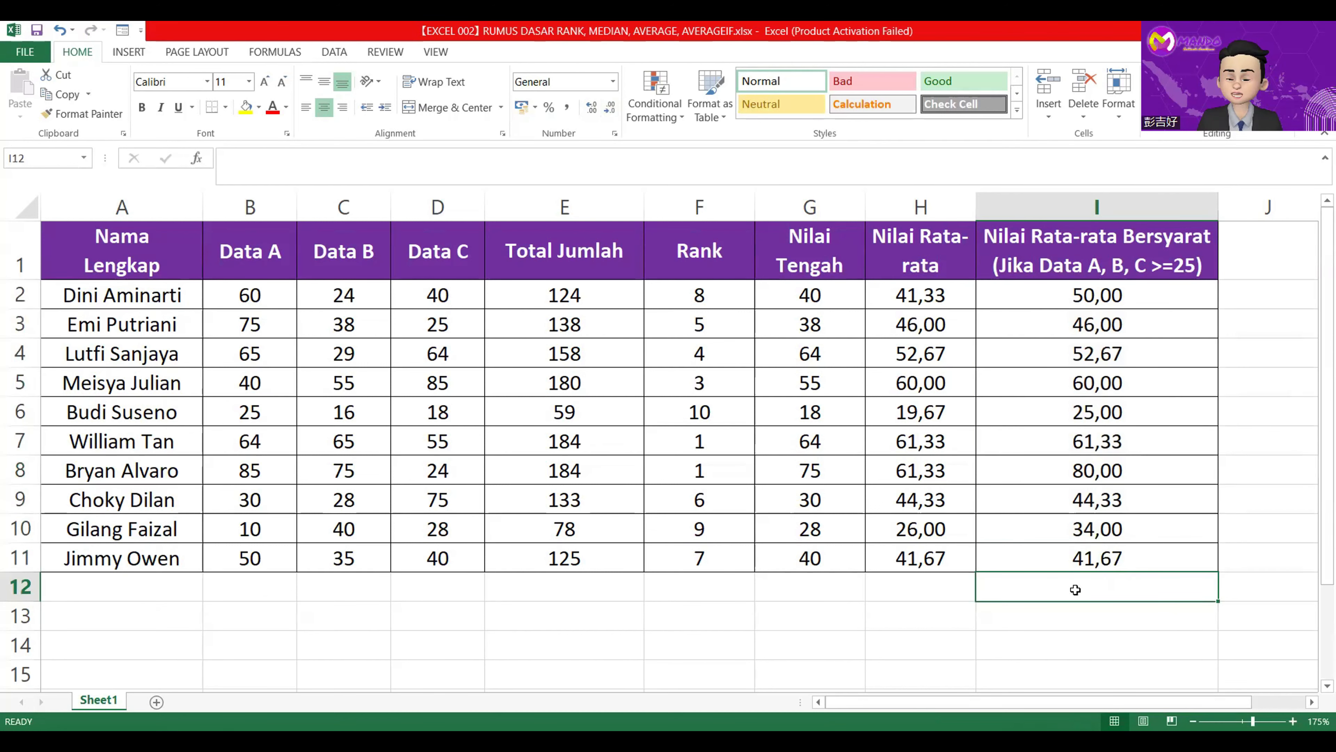